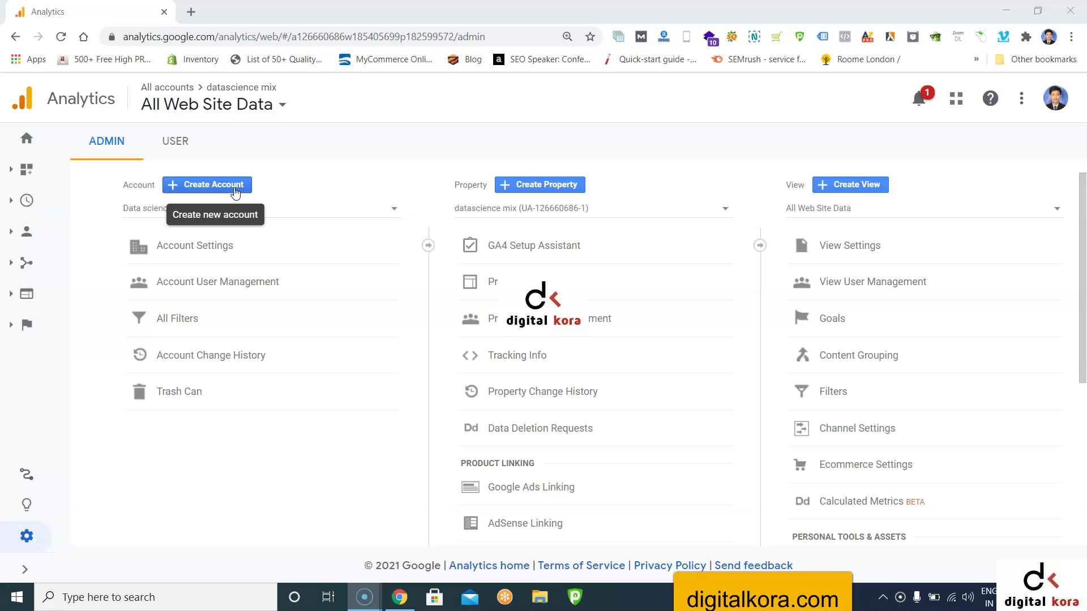
Start a new Analytics account from the Admin page's Account column.
left_click(238, 191)
left_click(244, 189)
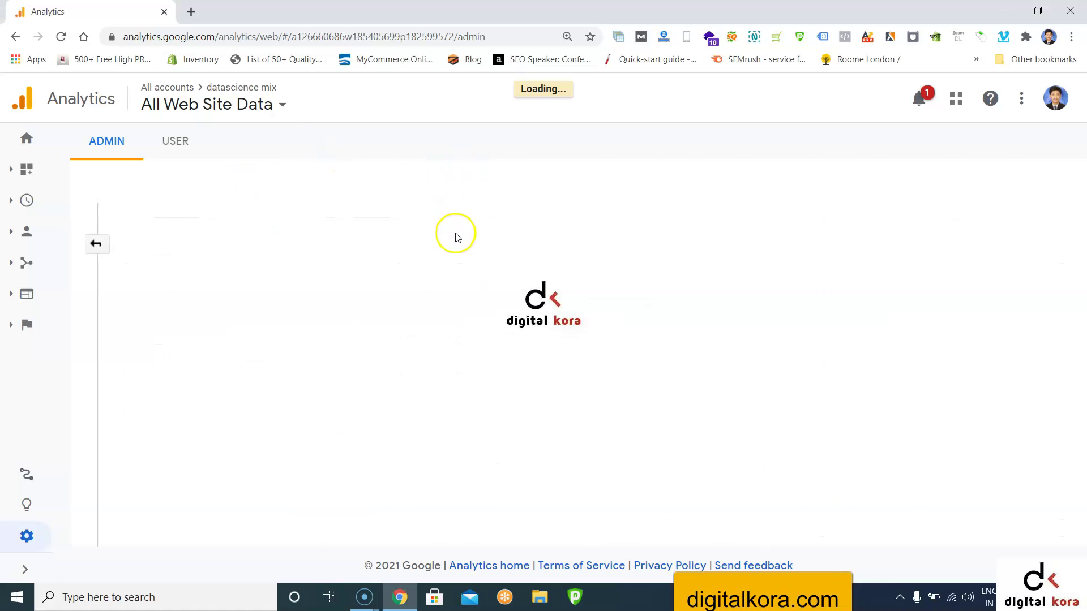
Enter ABC as the account name and continue to property setup.
left_click(374, 347)
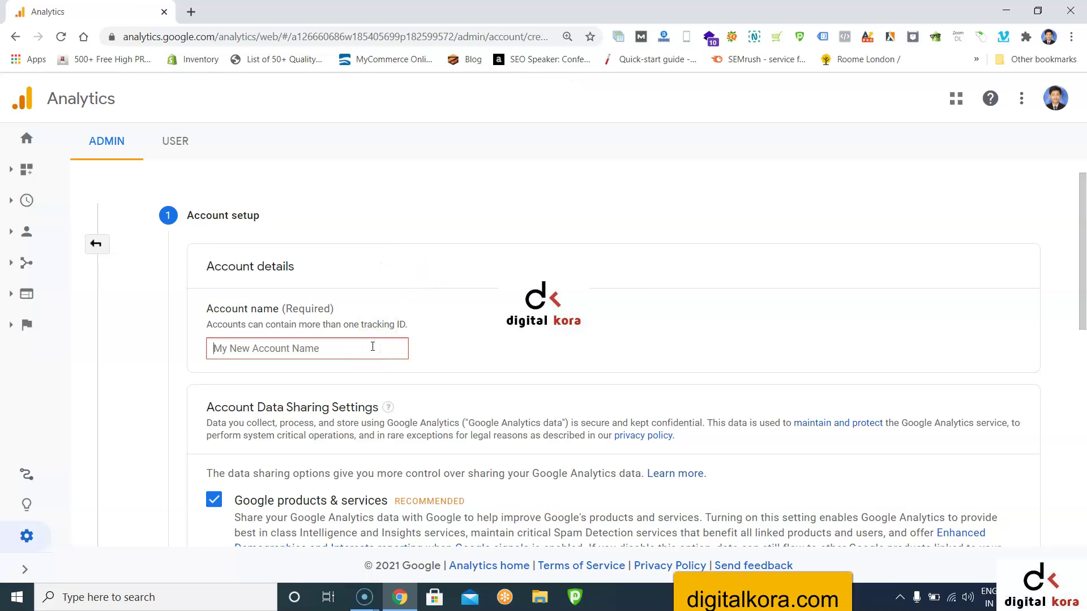
type("ABC")
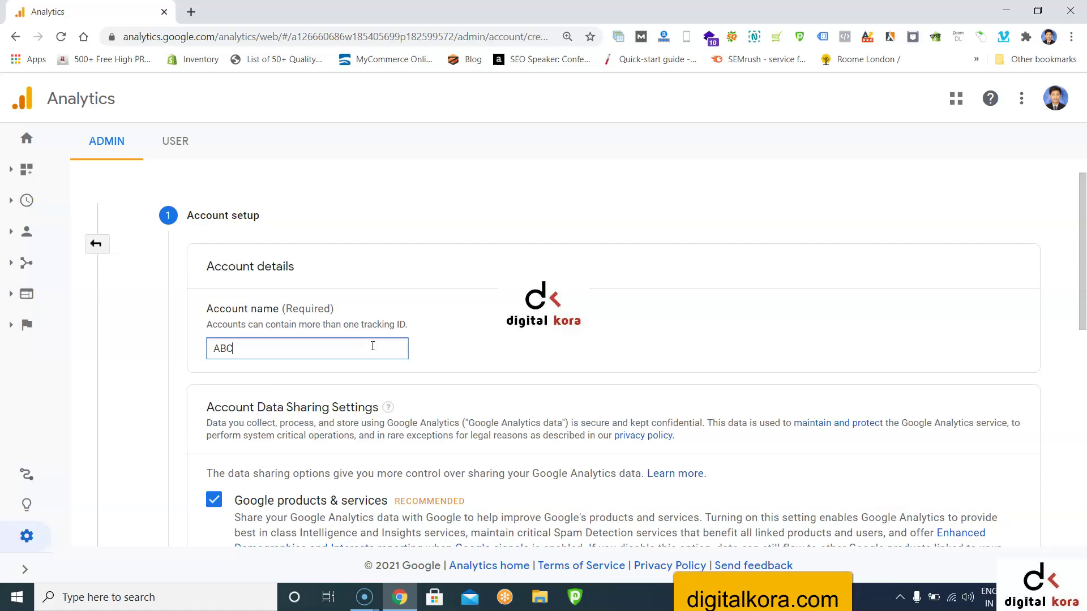
scroll(368, 339, "down", 9)
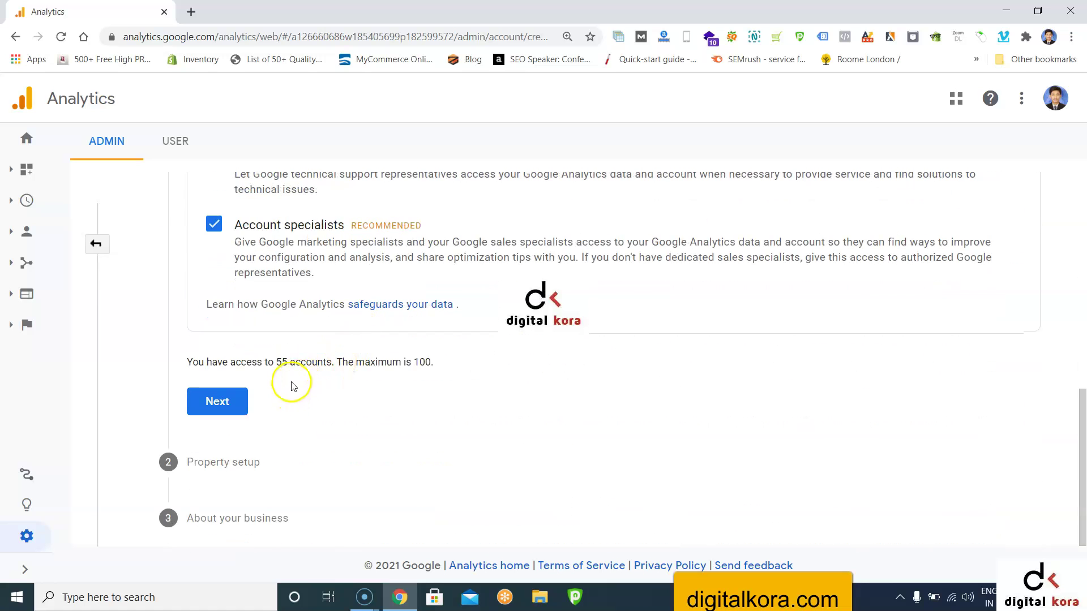
left_click(217, 402)
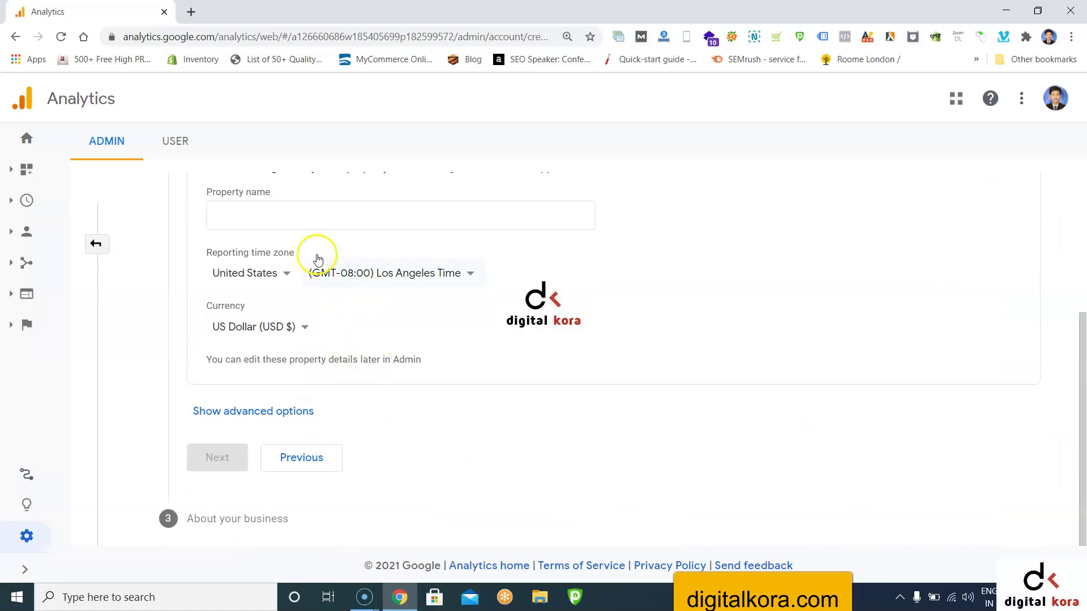
Name the property ABC and pick India as the reporting time zone country.
left_click(311, 221)
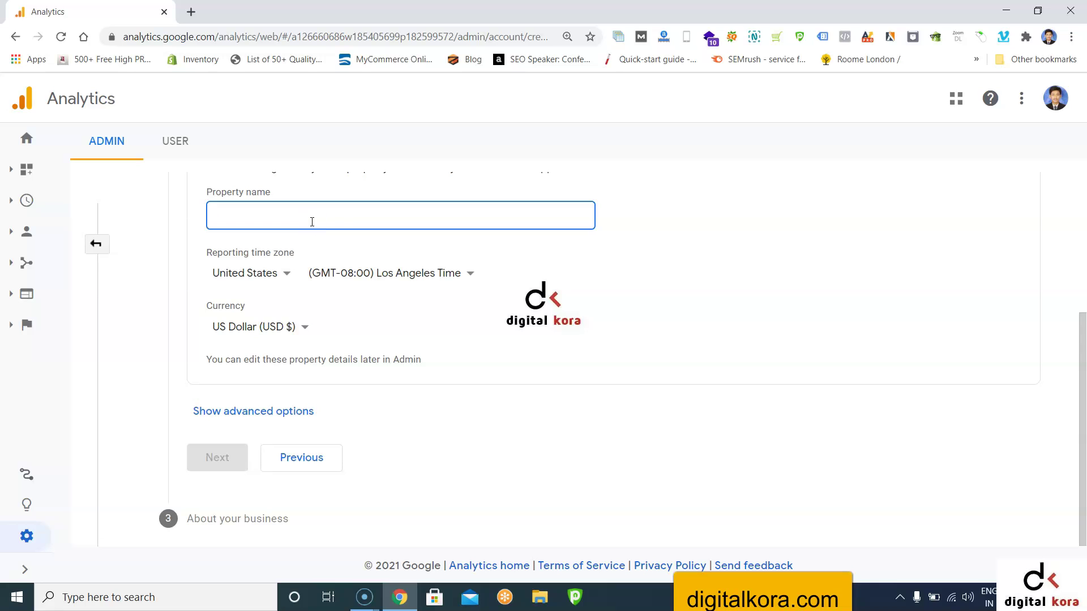
type("ABC")
left_click(274, 273)
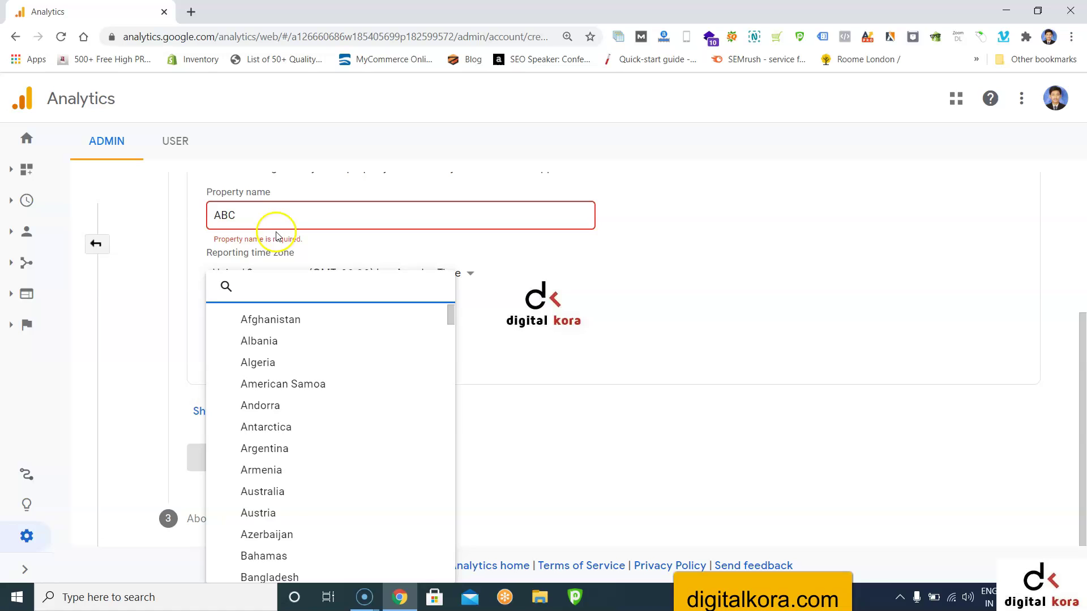
left_click(286, 289)
type("india")
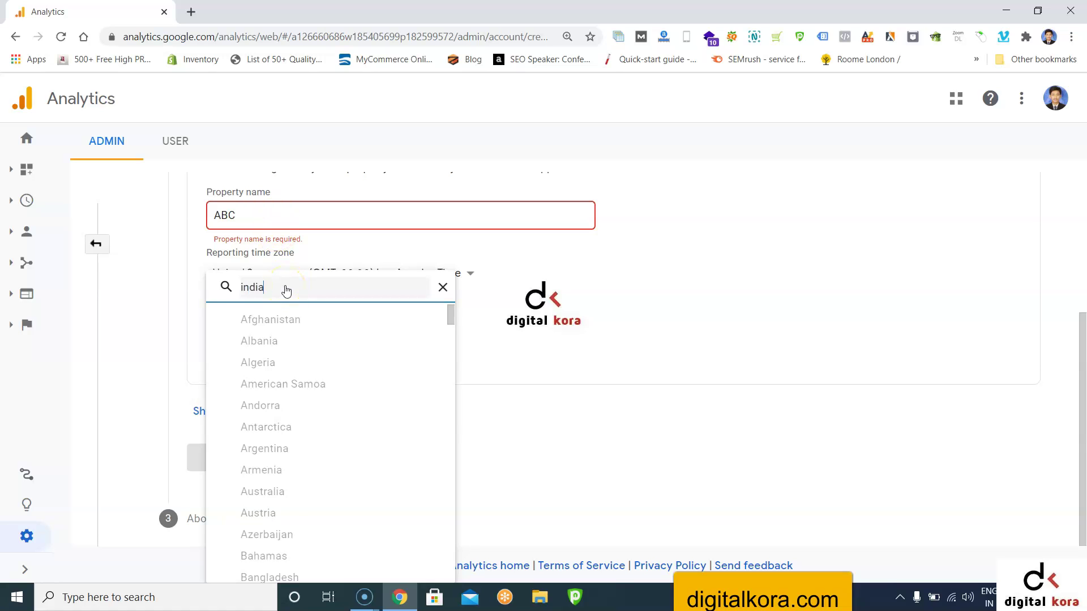
left_click(261, 445)
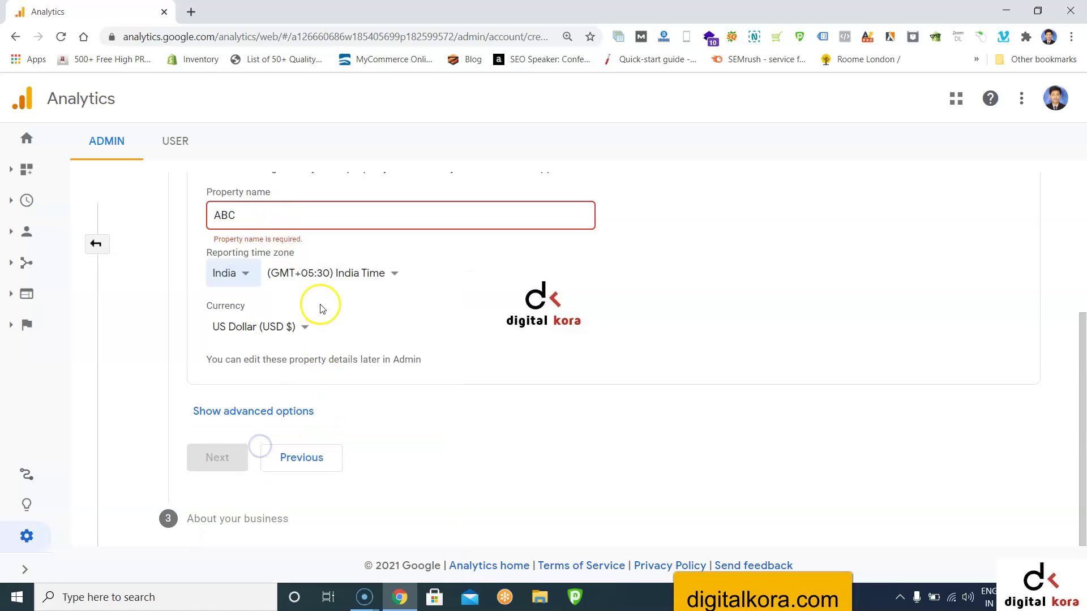
Choose Indian Rupee (INR) as the currency and re-enter the property name ABC.
left_click(301, 324)
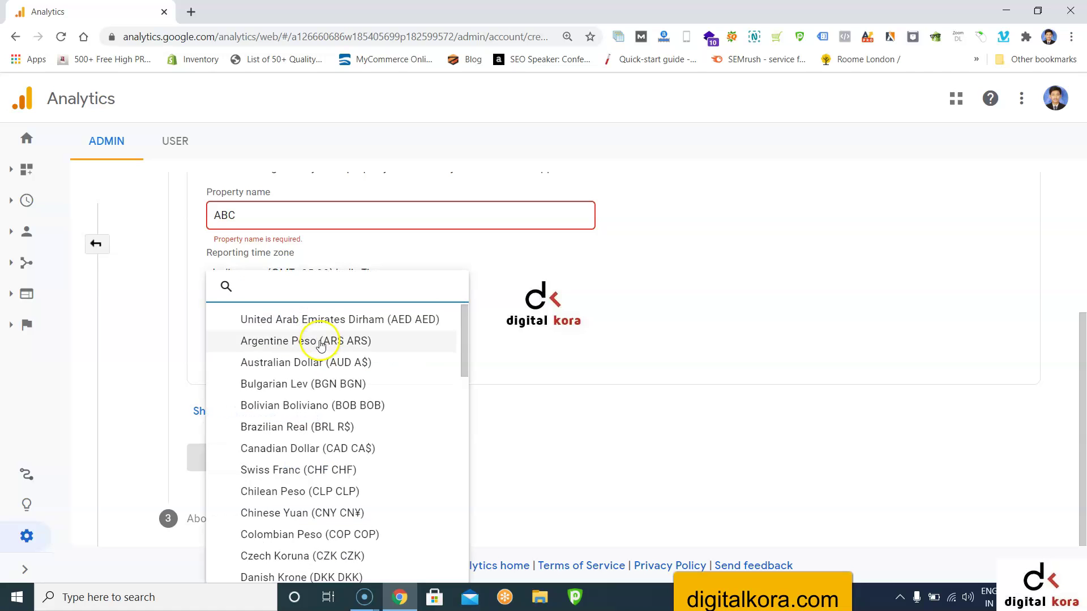
type("in")
scroll(316, 343, "down", 5)
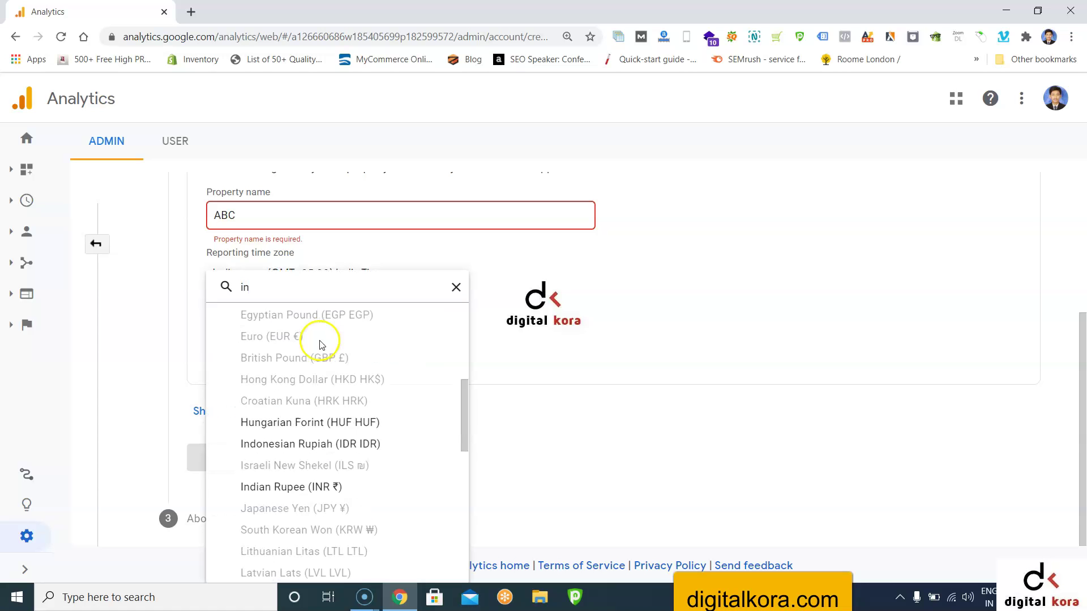
left_click(300, 488)
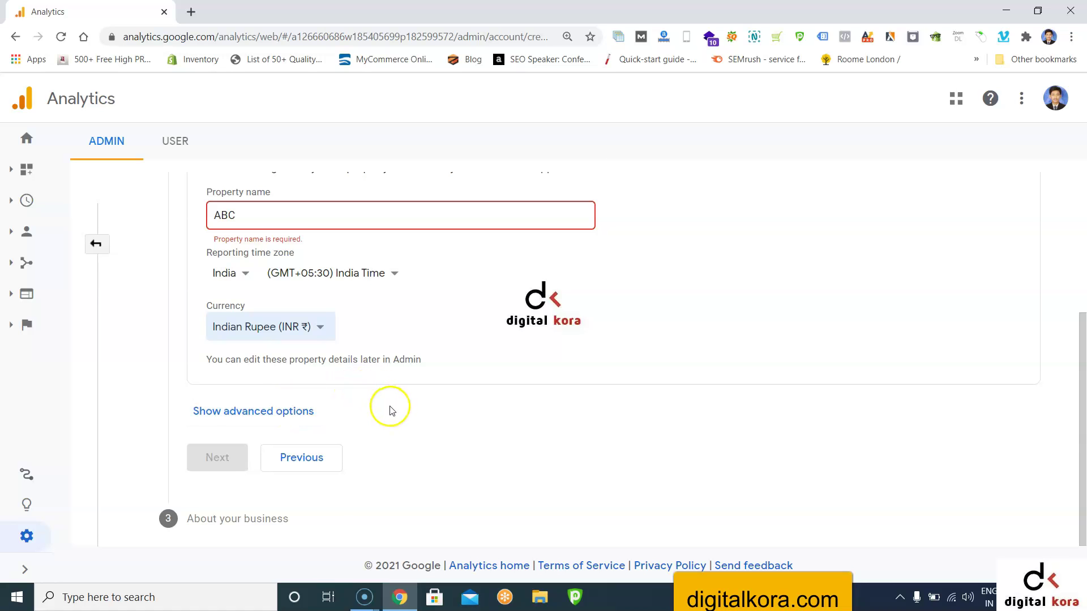
scroll(368, 385, "up", 1)
left_click(284, 281)
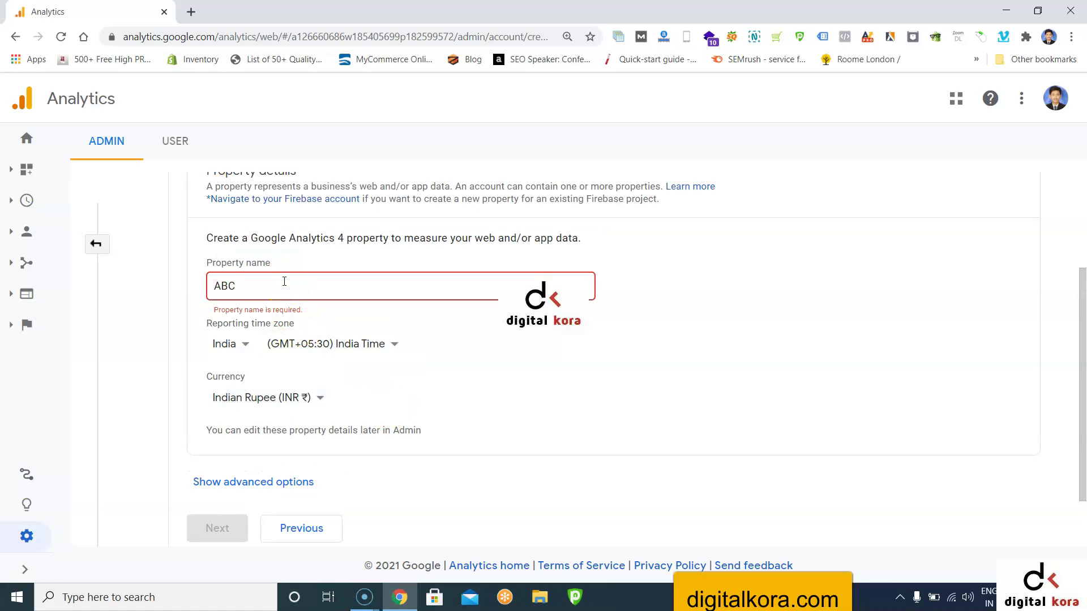
type("ABC")
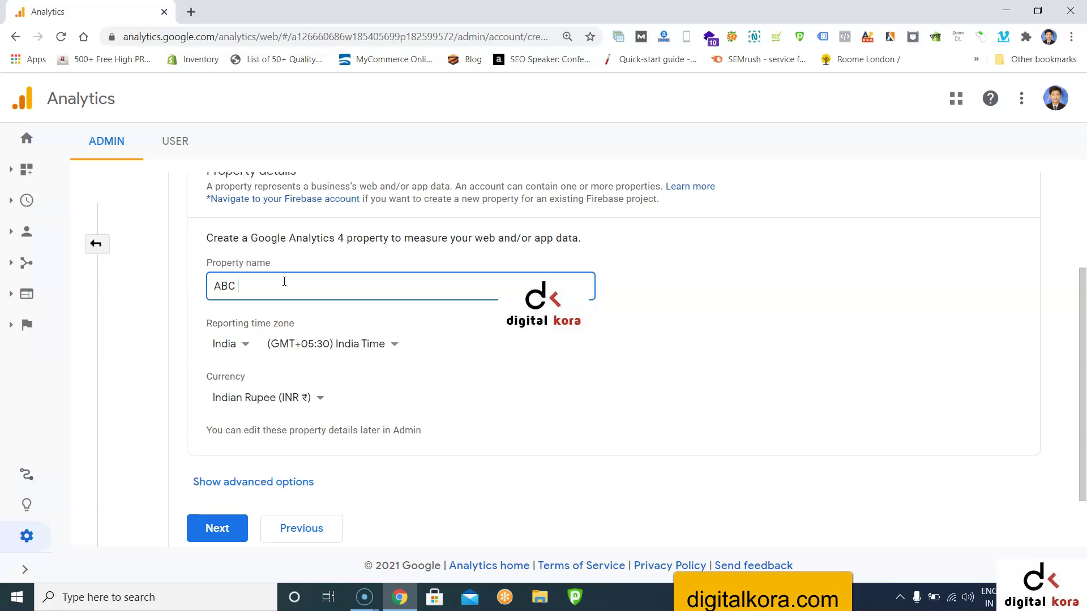
scroll(290, 436, "down", 1)
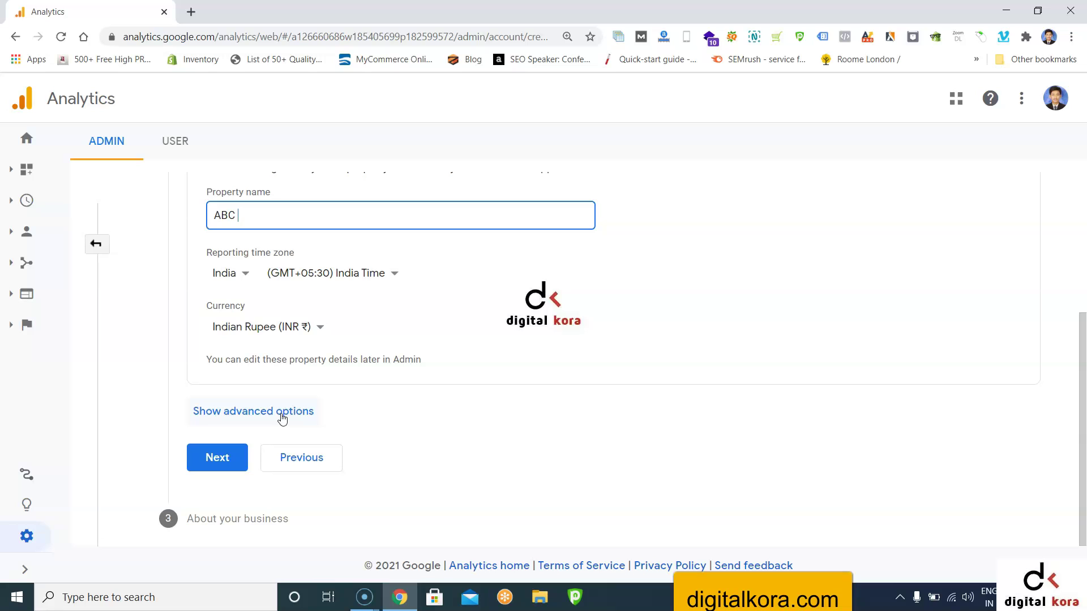
Show advanced options and switch on 'Create a Universal Analytics property'.
left_click(226, 418)
left_click(253, 417)
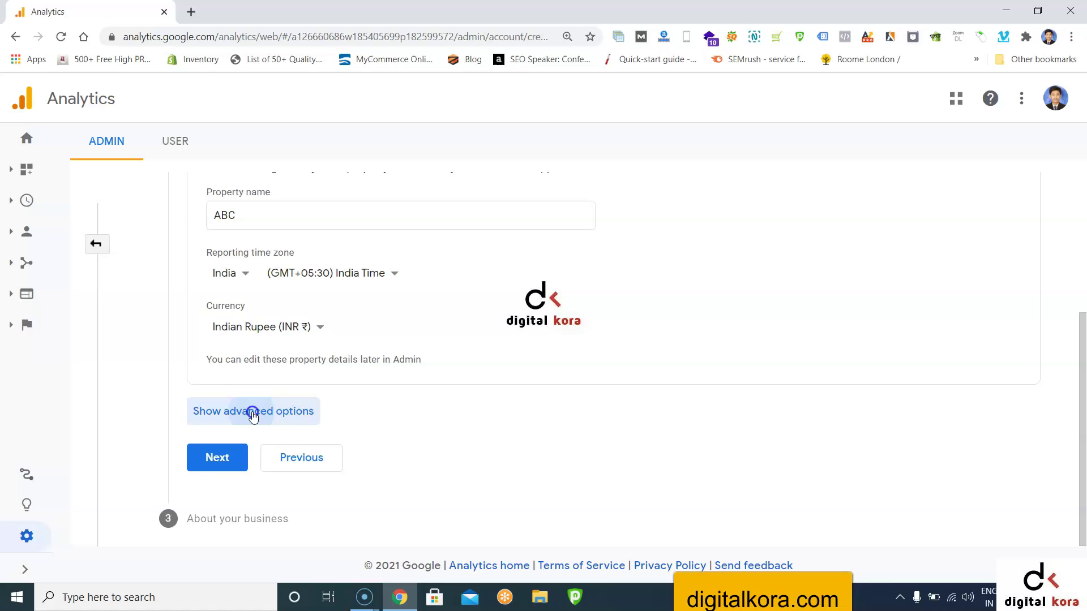
scroll(417, 483, "down", 2)
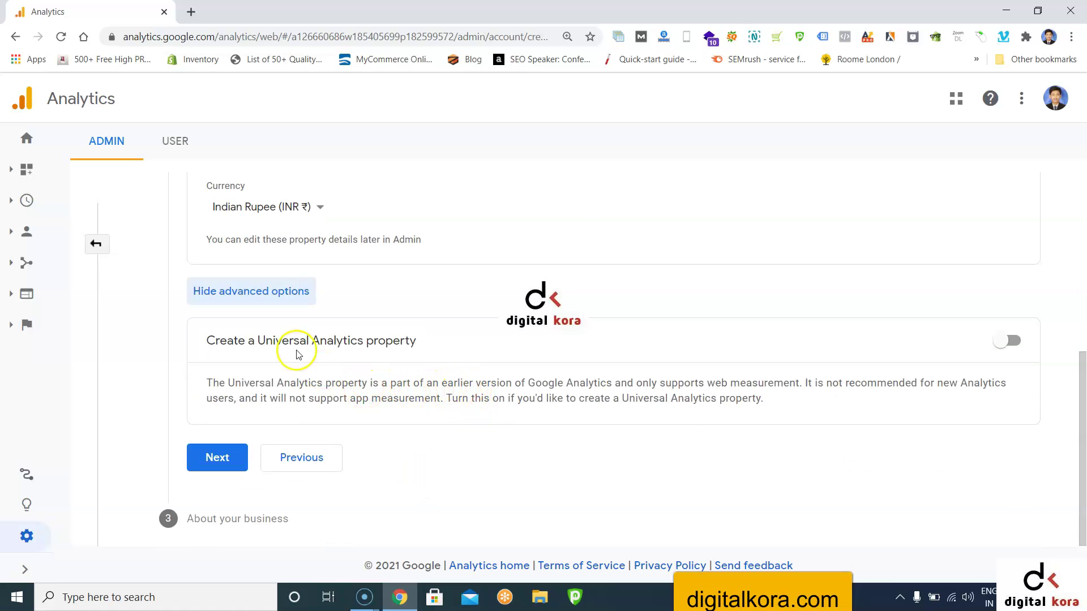
left_click_drag(214, 340, 395, 340)
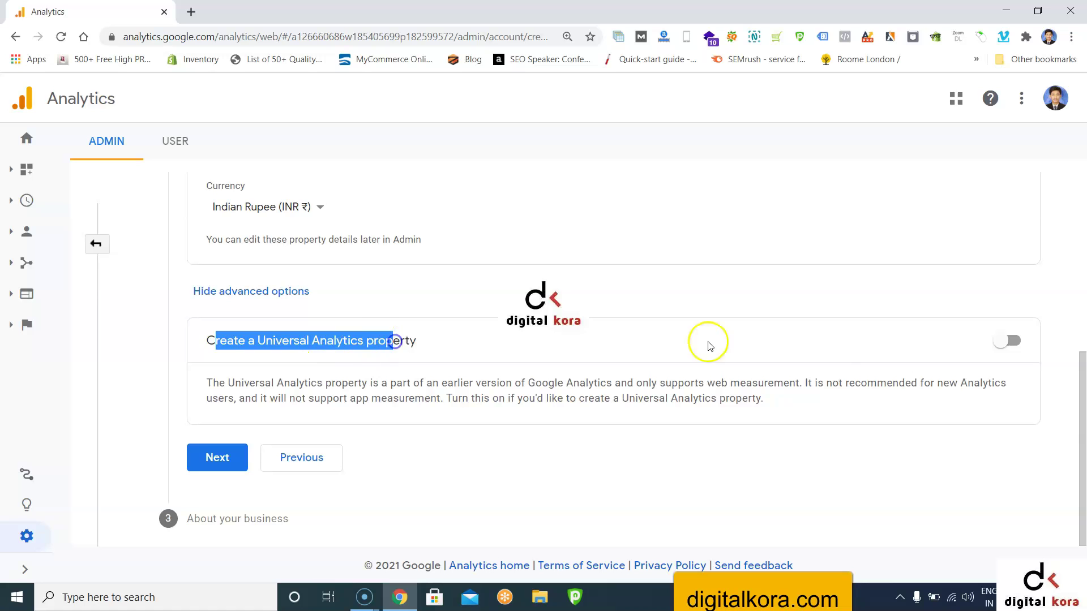
left_click(1007, 340)
scroll(619, 409, "down", 1)
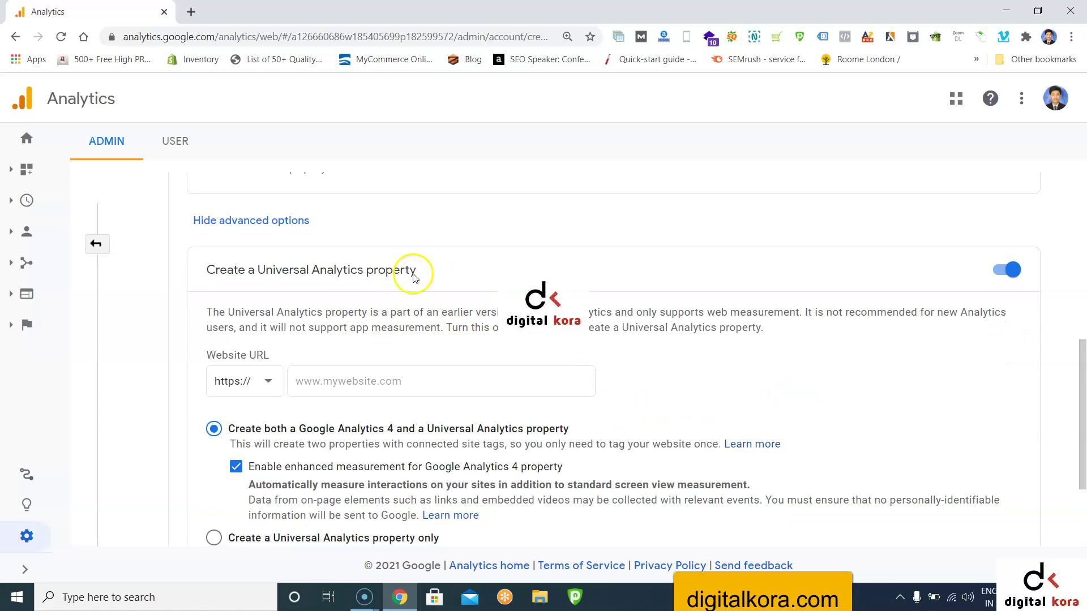
left_click(366, 383)
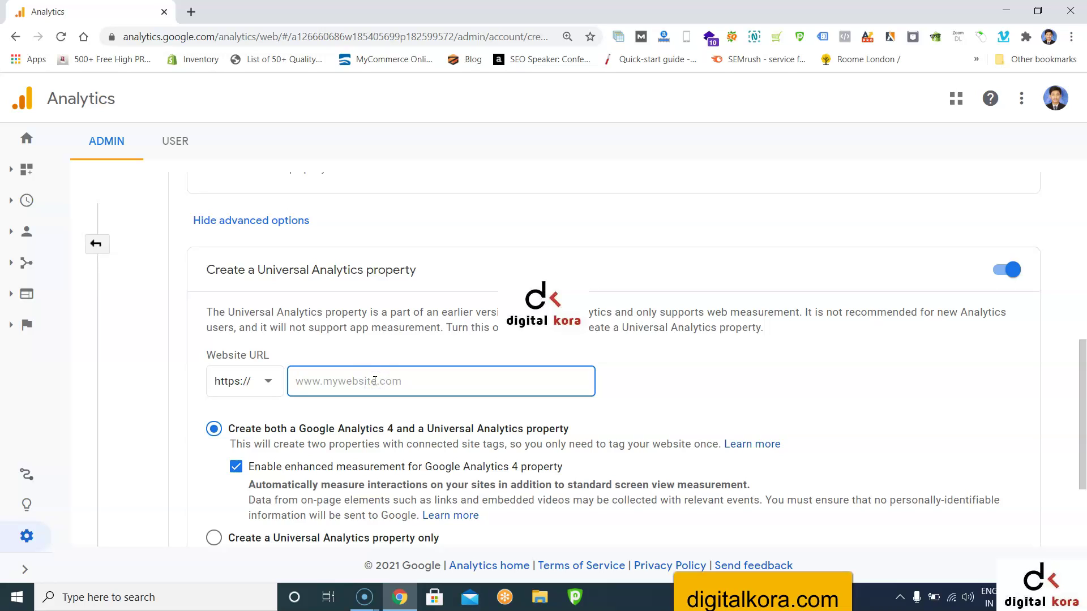
left_click(372, 376)
type("http://www.abc.com")
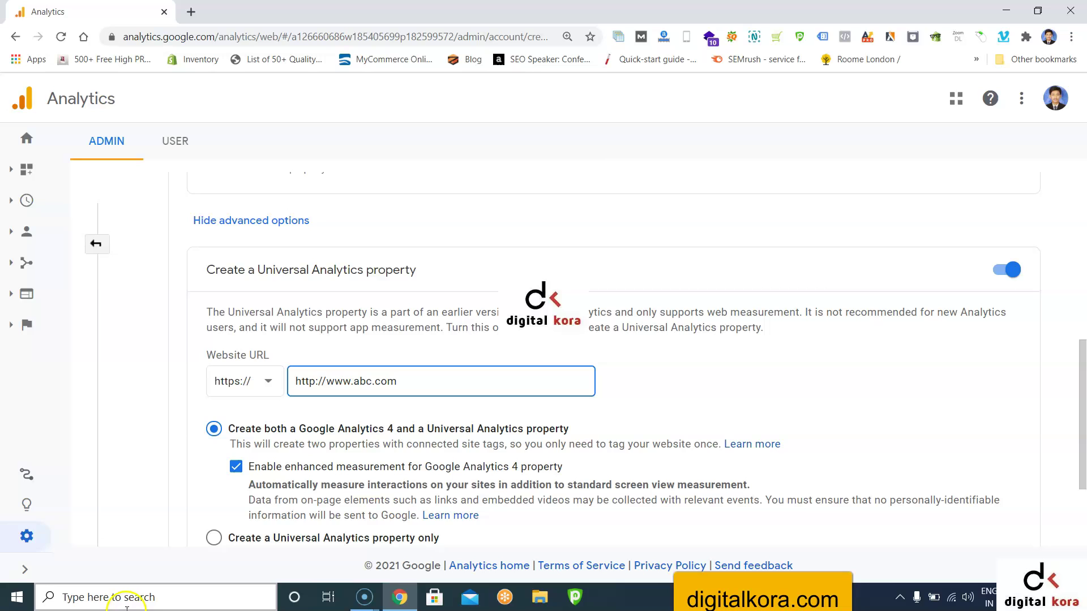
Launch Notepad from Windows search and move its window to the lower right.
left_click(175, 603)
type("notepad")
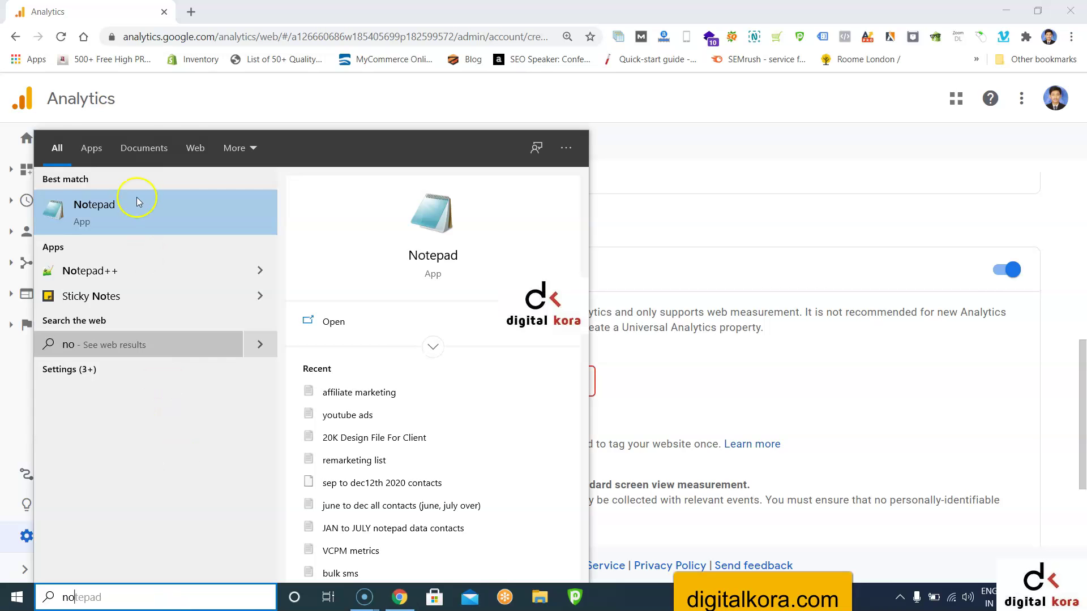
left_click(146, 206)
left_click_drag(589, 176, 661, 367)
Type the notes 'only old UA property', 'old and new both properties' and 'only new property'.
type("d")
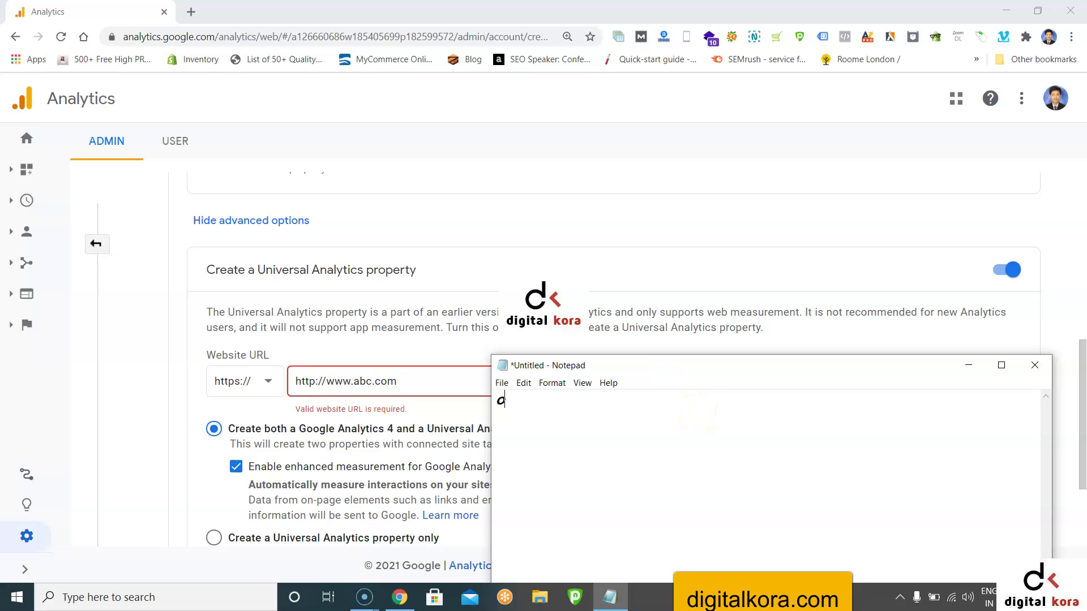
type("nly old UA pro")
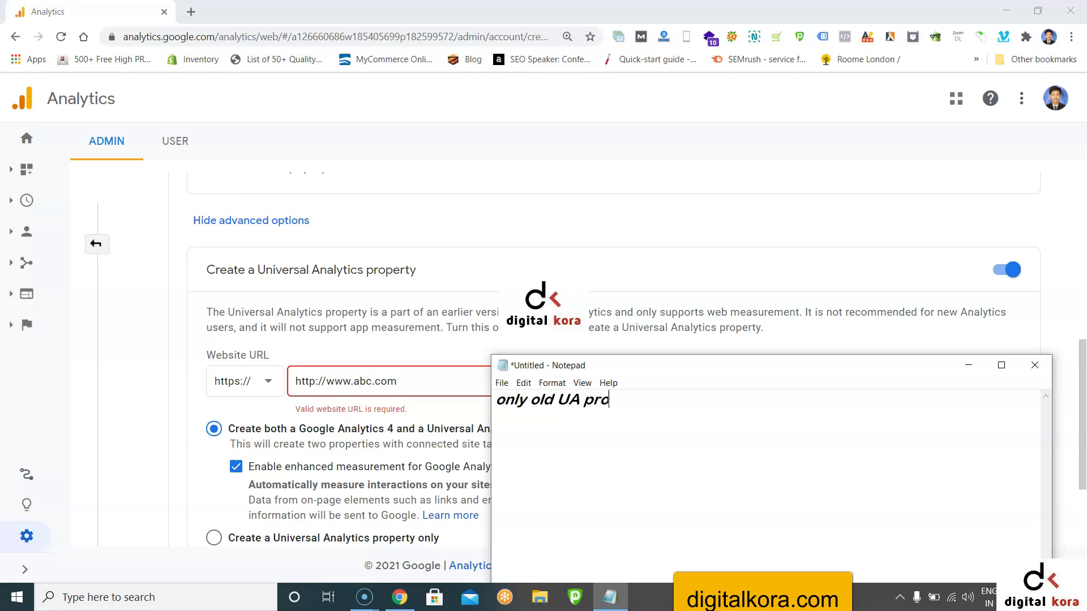
type("pert")
key("BackSpace")
type("pertyold nad")
key("BackSpace")
key("BackSpace")
key("BackSpace")
type("and")
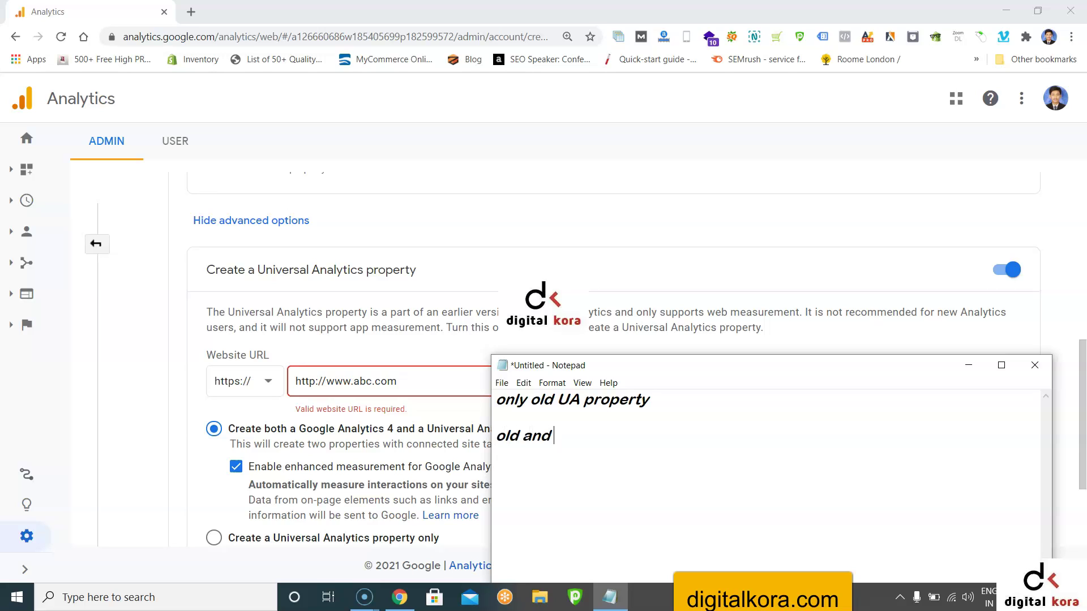
type(" ne")
key("BackSpace")
type("new both property")
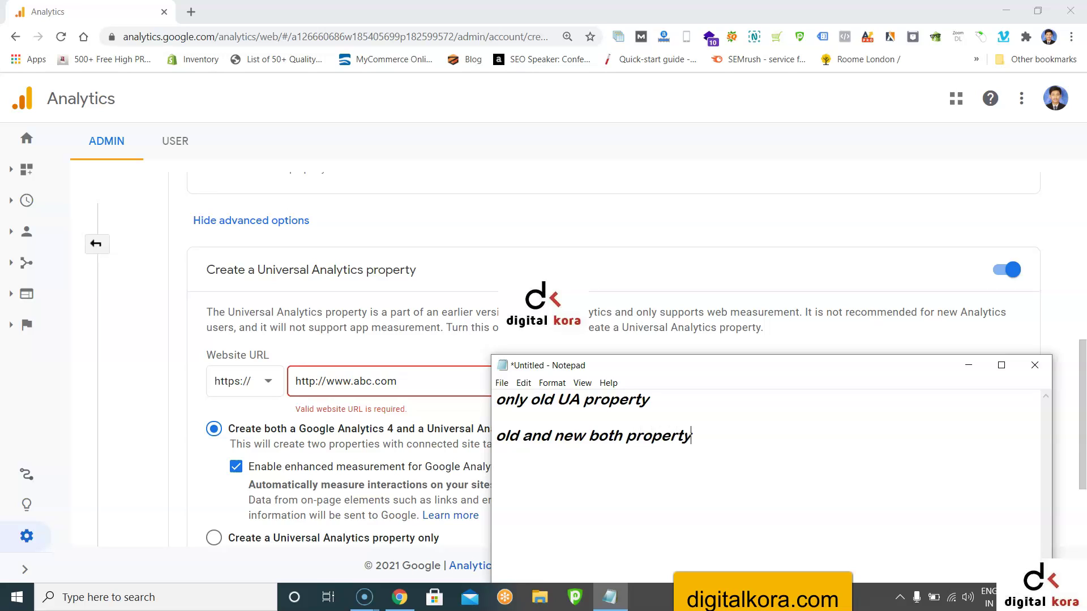
key("BackSpace")
type("ionly new opr")
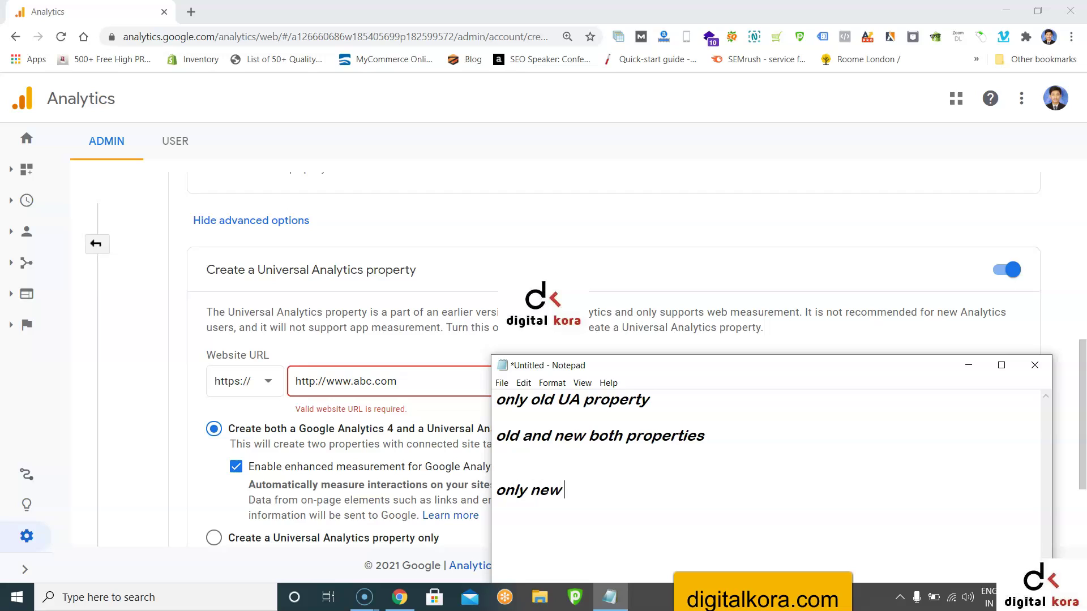
key("BackSpace")
key("BackSpace")
key("BackSpace")
type("property")
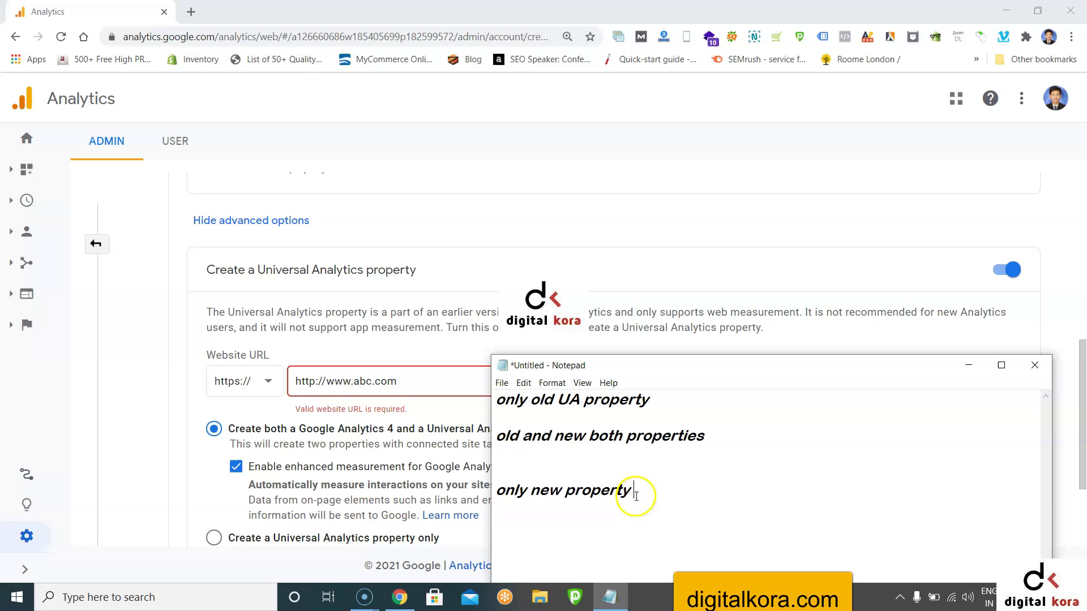
Move 'only new property' up so it sits between the other two options.
left_click_drag(633, 490, 497, 490)
key("ctrl+c")
key("BackSpace")
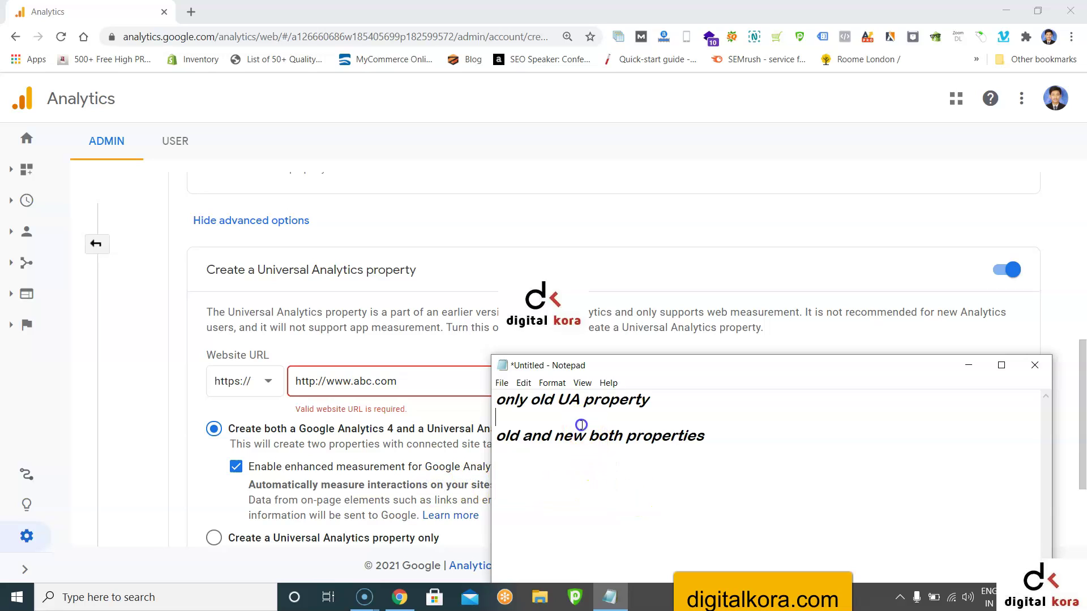
left_click(581, 424)
key("Return")
key("Return")
key("ctrl+v")
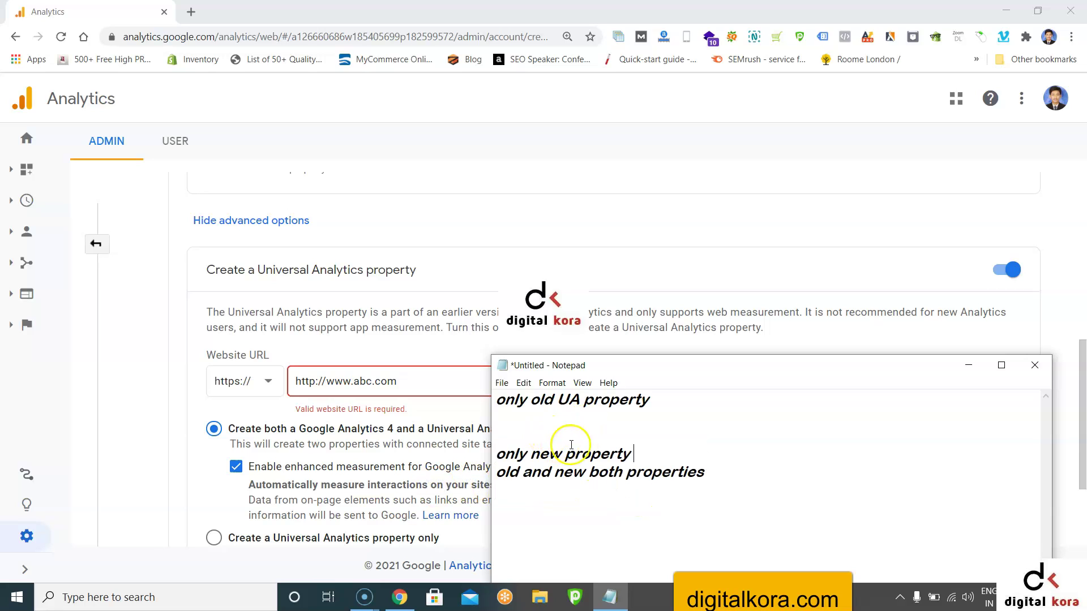
key("Return")
key("Return")
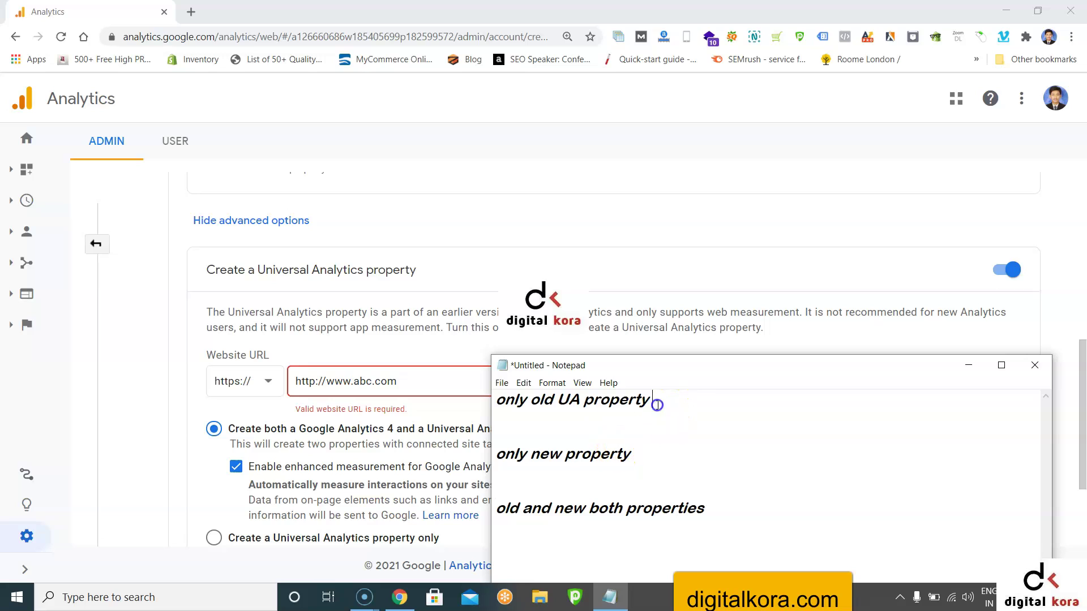
Highlight each of the three options in turn and place Notepad beside the browser.
left_click_drag(652, 400, 497, 401)
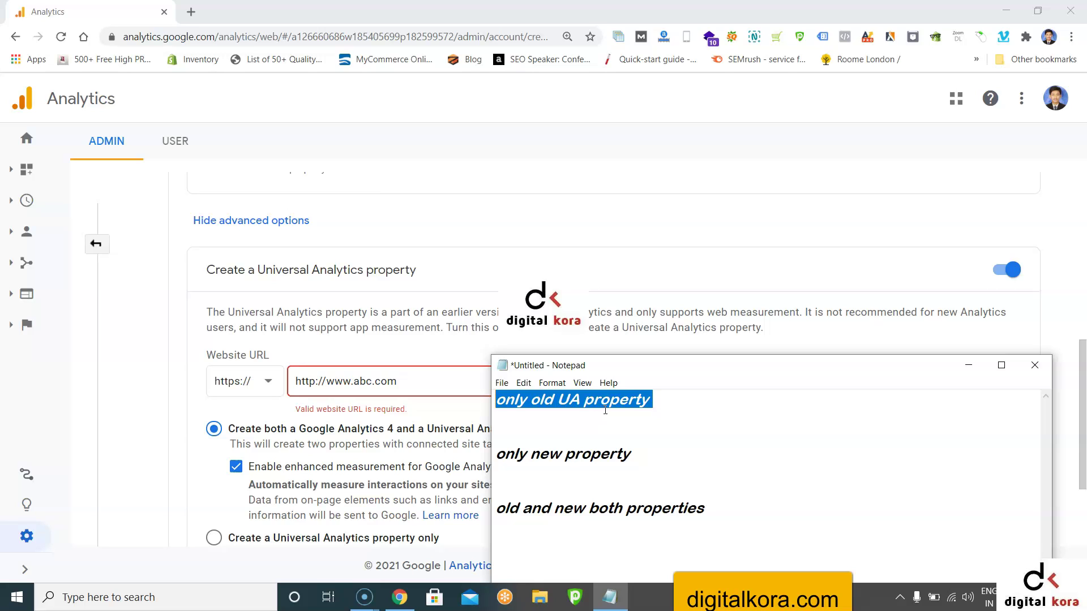
left_click(625, 417)
left_click_drag(557, 400, 444, 403)
left_click(654, 411)
left_click(648, 433)
left_click_drag(644, 453, 476, 453)
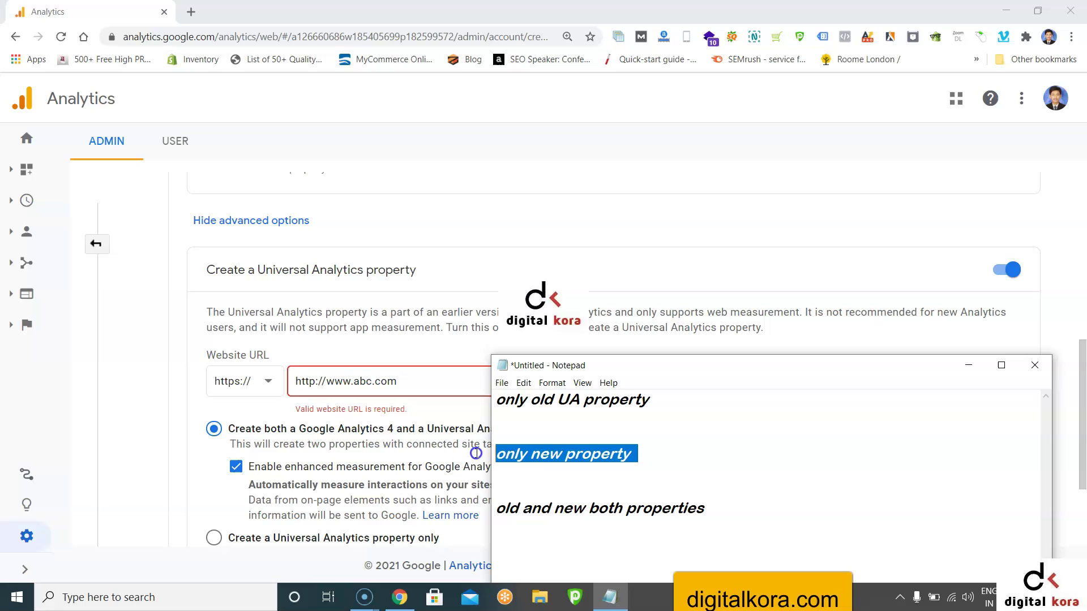
left_click(586, 457)
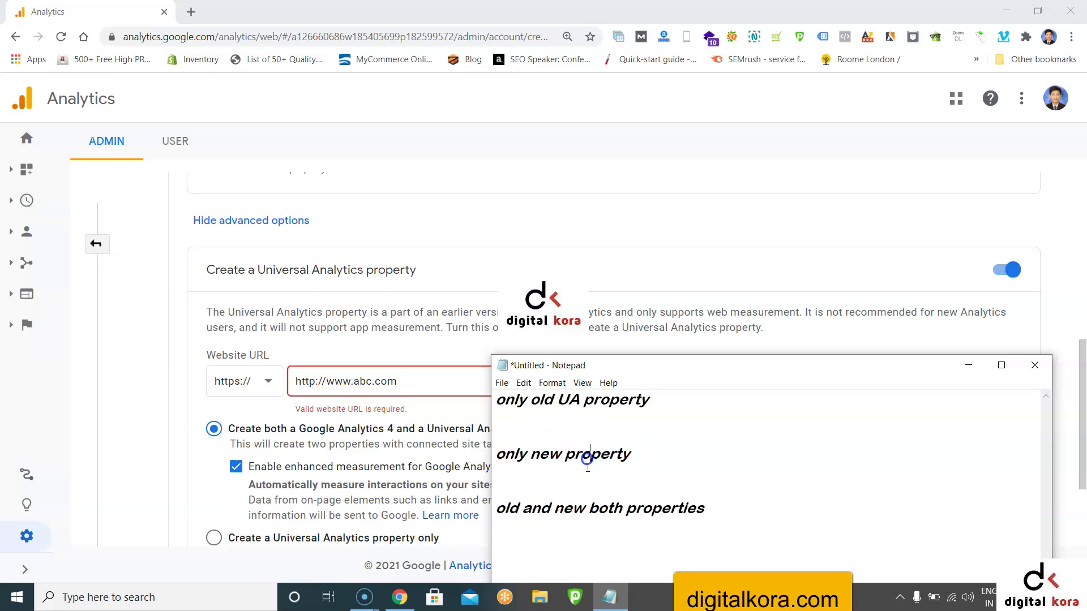
left_click_drag(506, 509, 730, 509)
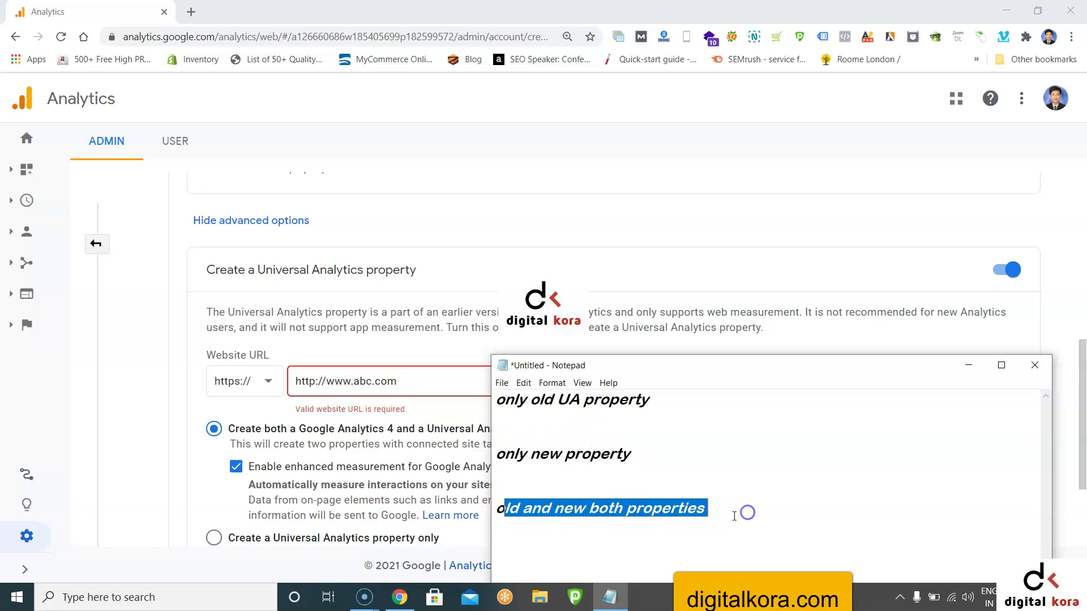
left_click(736, 515)
left_click_drag(770, 372, 850, 332)
left_click_drag(759, 363, 549, 362)
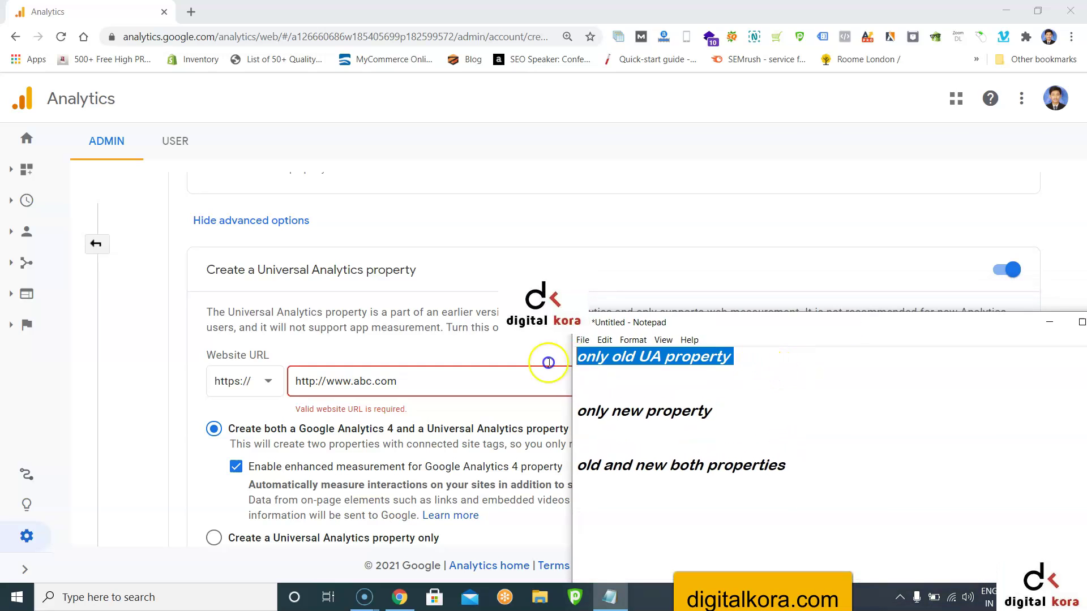
Return to the browser and select 'Create a Universal Analytics property only'.
left_click(657, 384)
left_click(1041, 326)
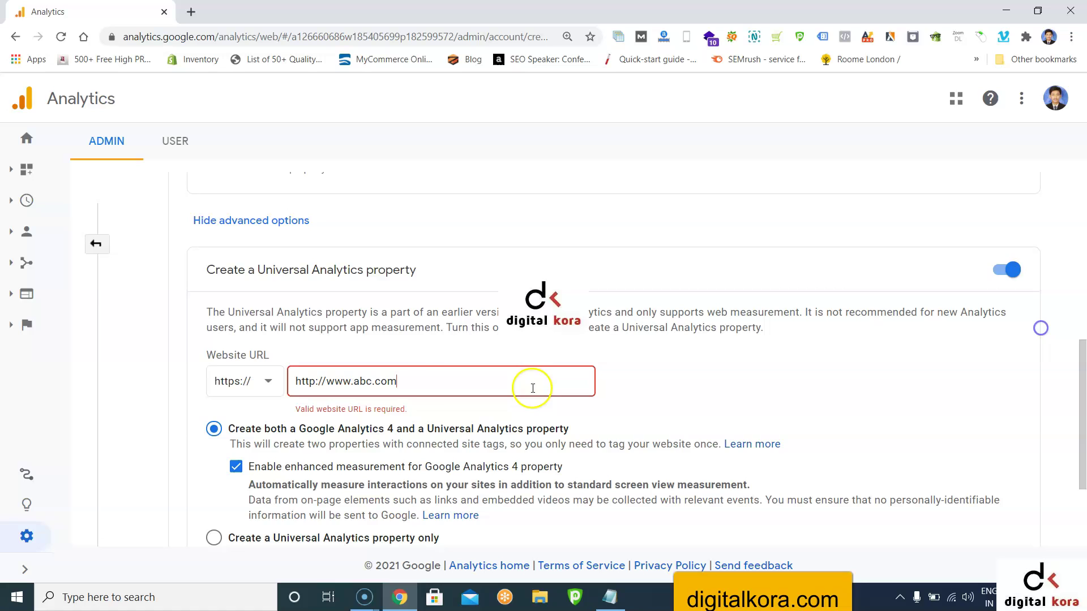
scroll(413, 385, "down", 3)
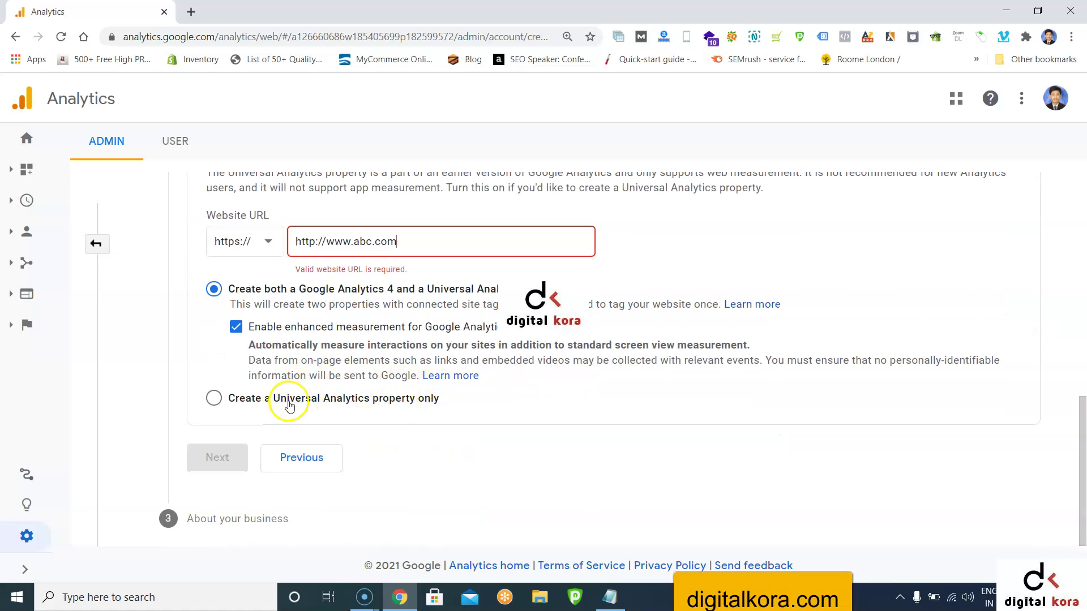
left_click(214, 402)
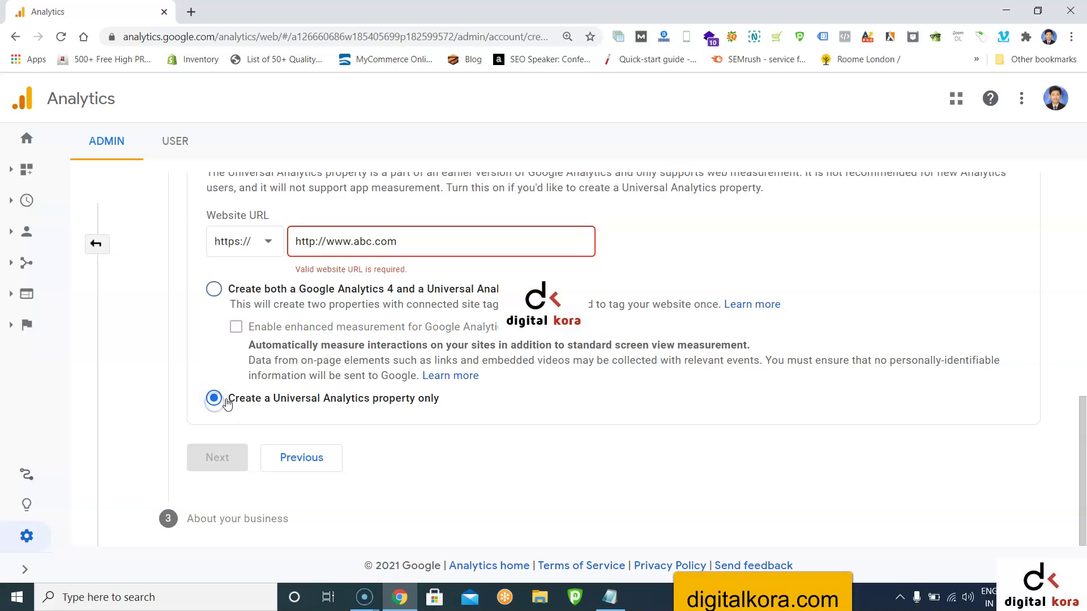
left_click(328, 244)
left_click_drag(328, 245, 292, 242)
key("BackSpace")
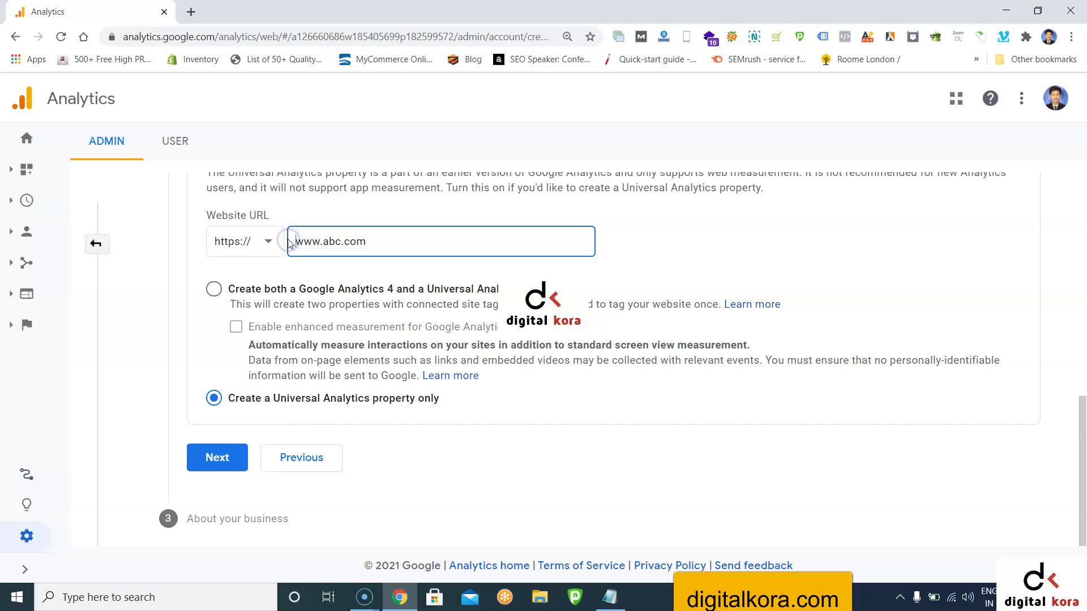
Briefly switch to creating both properties, then reselect Universal Analytics property only.
left_click(214, 291)
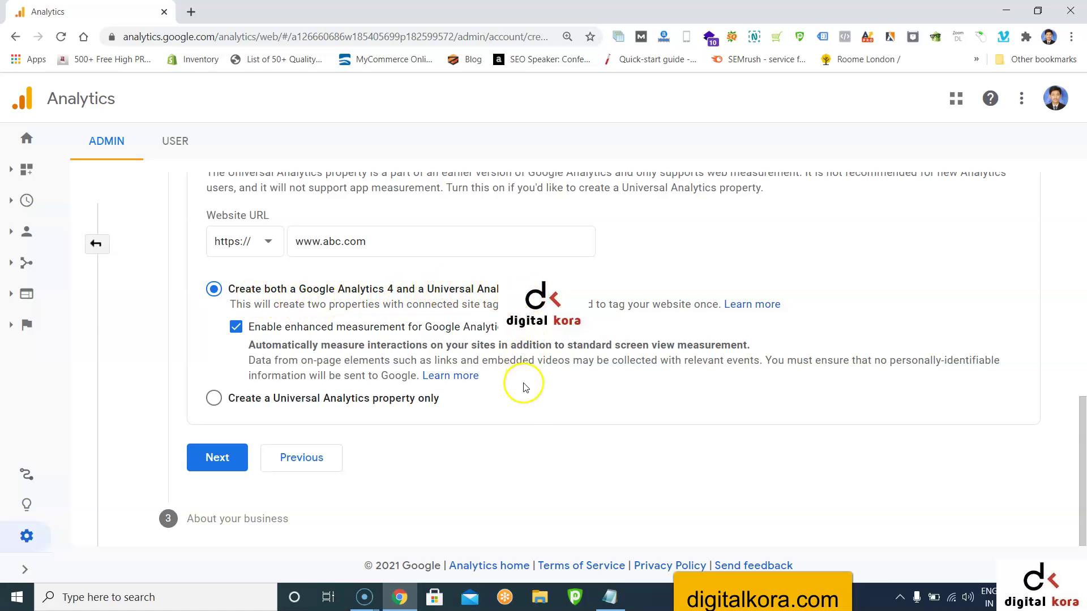
scroll(525, 388, "up", 1)
scroll(524, 416, "up", 2)
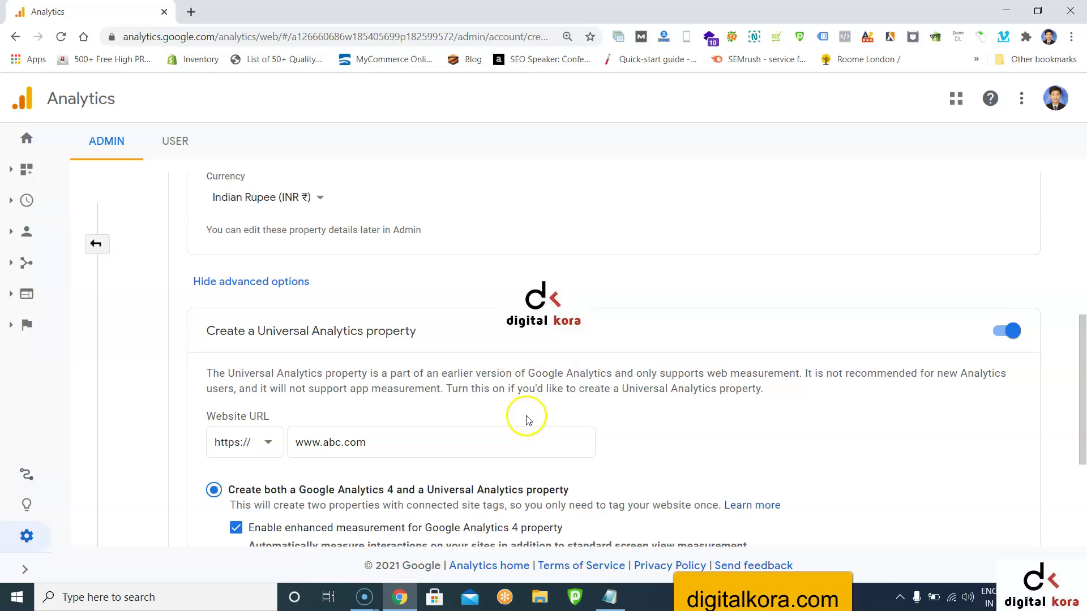
scroll(526, 419, "down", 2)
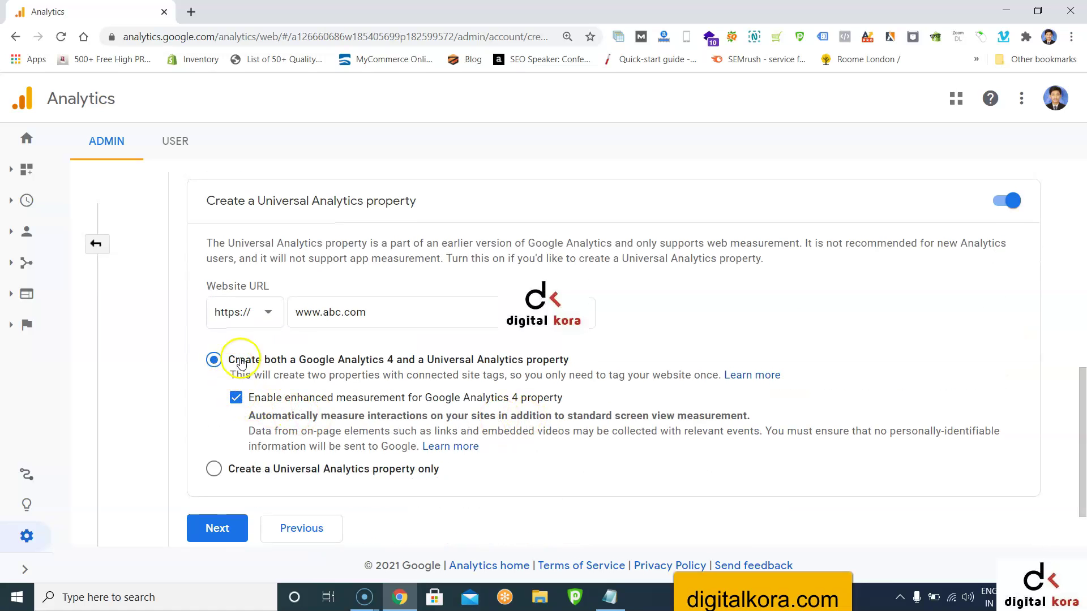
left_click(214, 471)
scroll(379, 430, "down", 1)
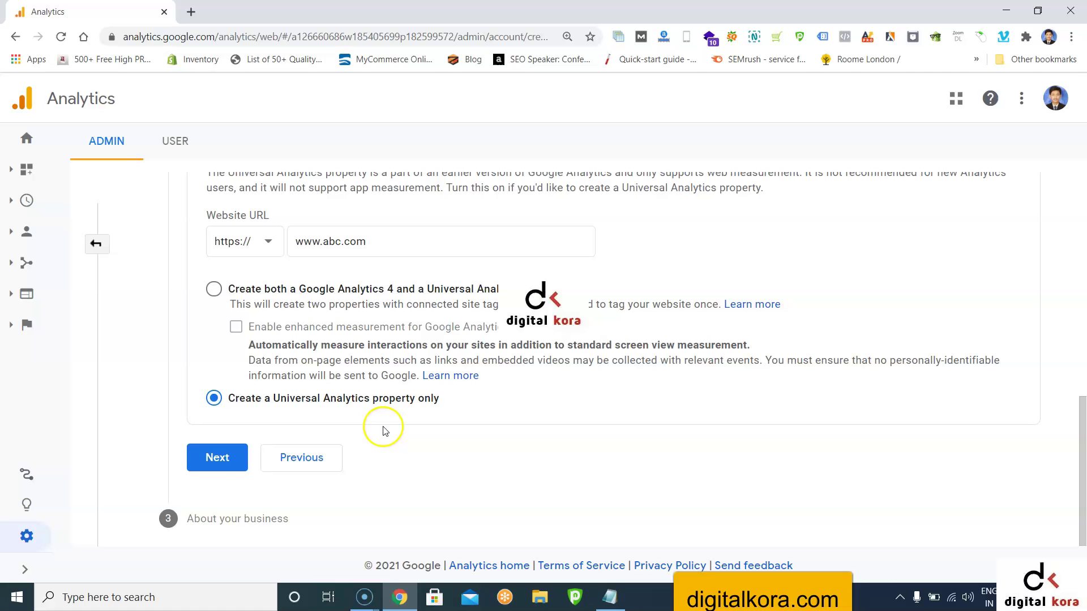
Set the industry category to Business & Industrial and the business size to Small.
left_click(217, 458)
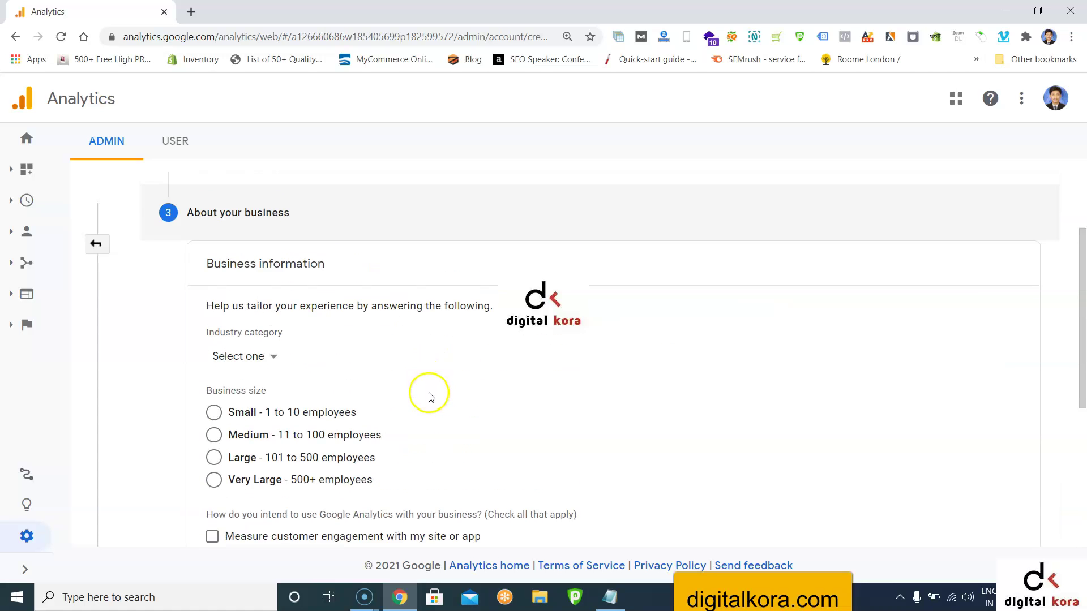
scroll(368, 385, "down", 3)
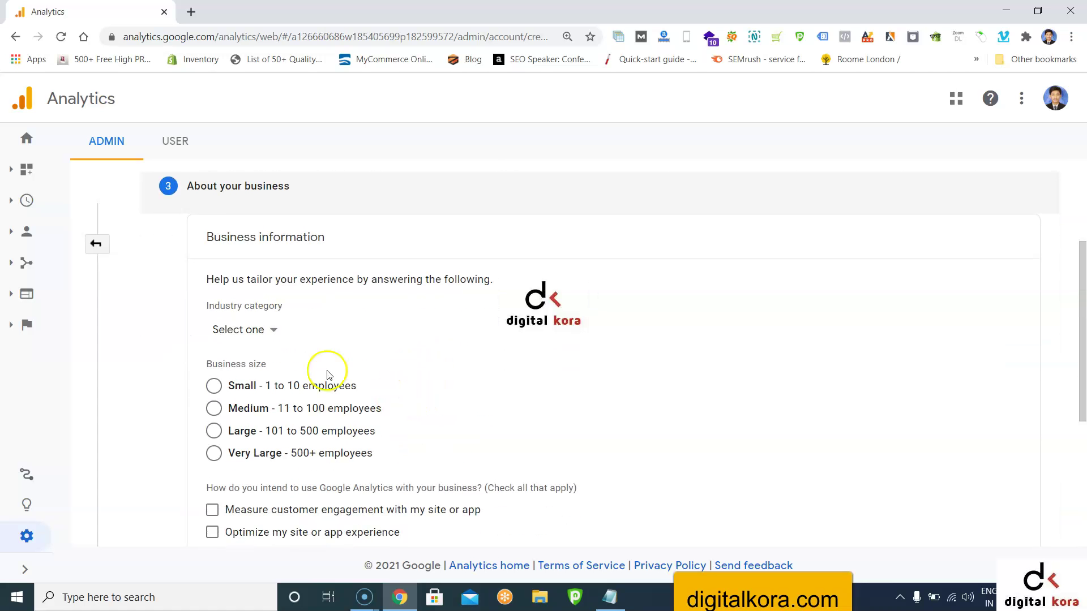
left_click(266, 333)
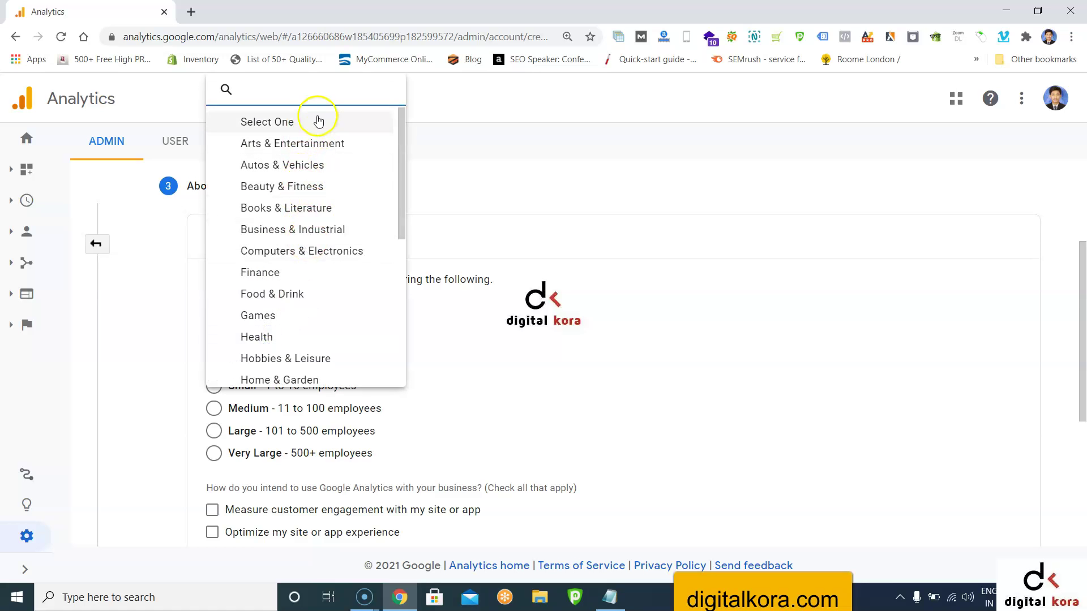
left_click(293, 230)
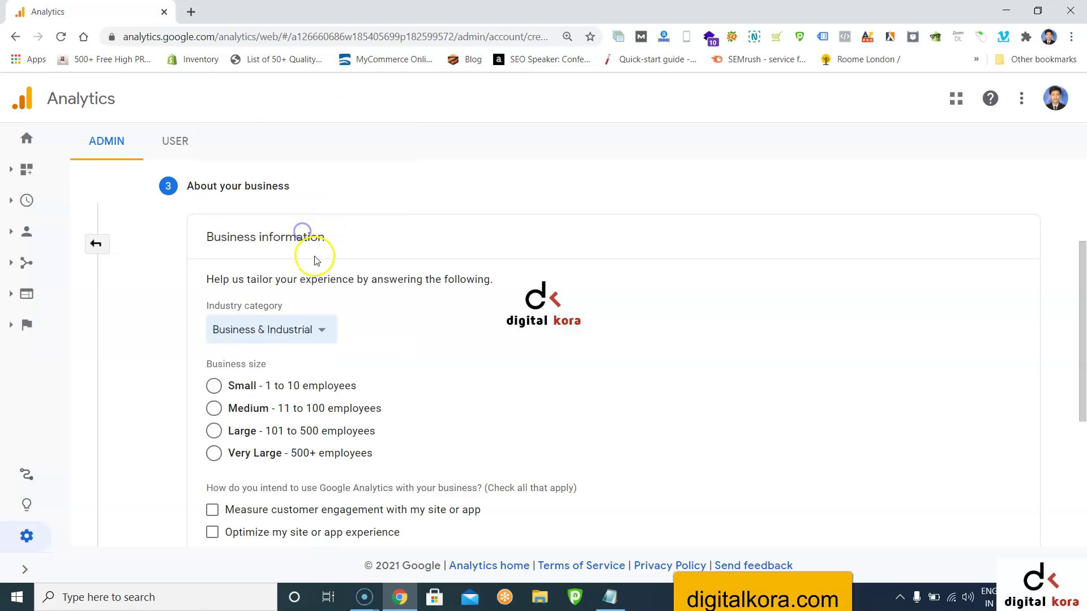
scroll(288, 374, "down", 1)
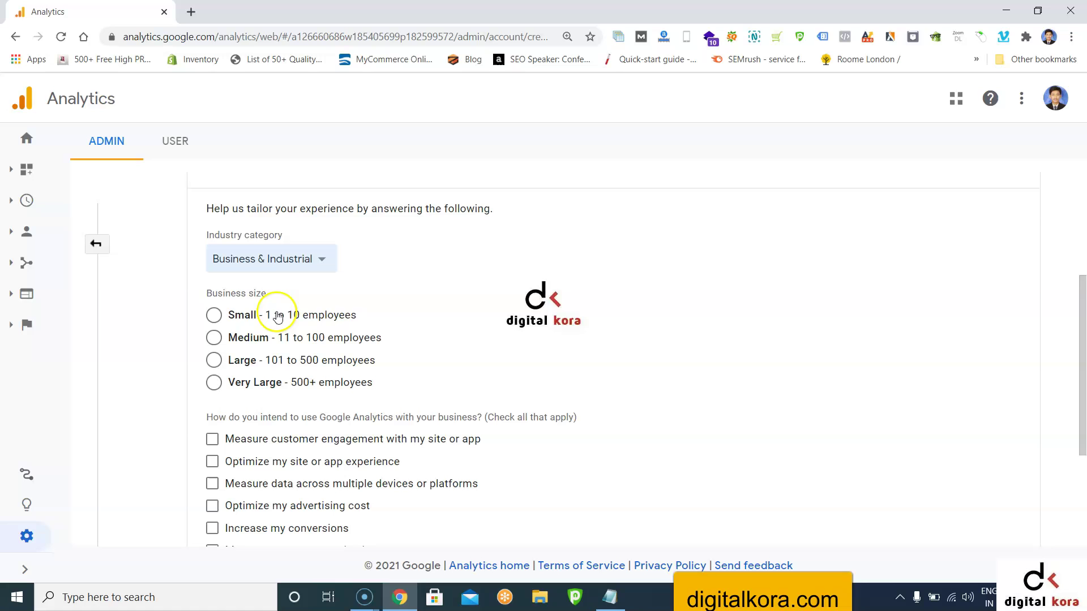
left_click(220, 314)
Keep 'Measure customer engagement' as the only intended use and create the account.
scroll(286, 388, "down", 3)
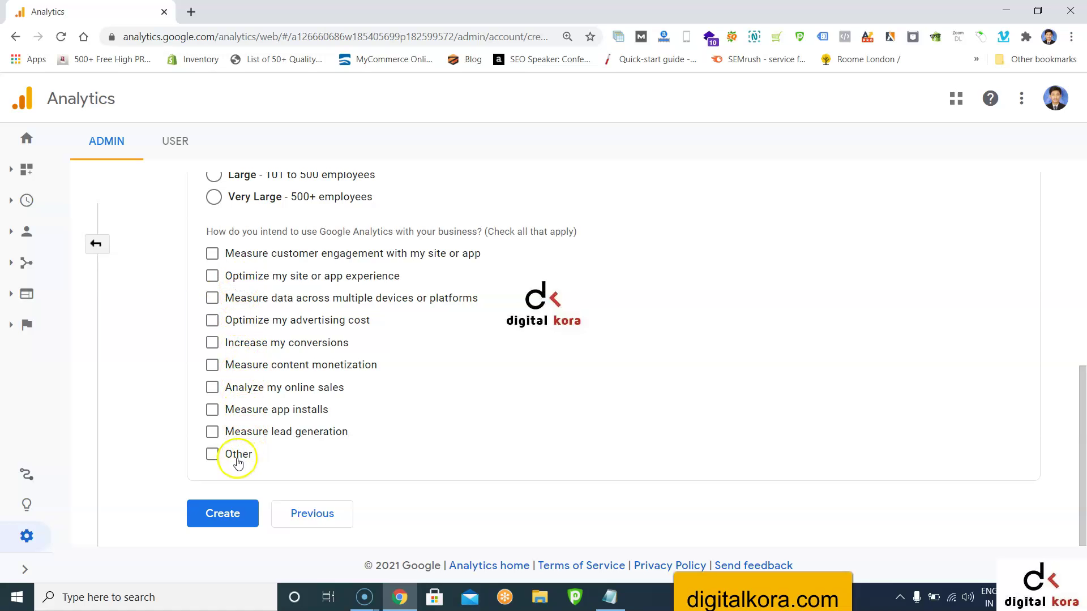
left_click(220, 452)
scroll(326, 454, "down", 1)
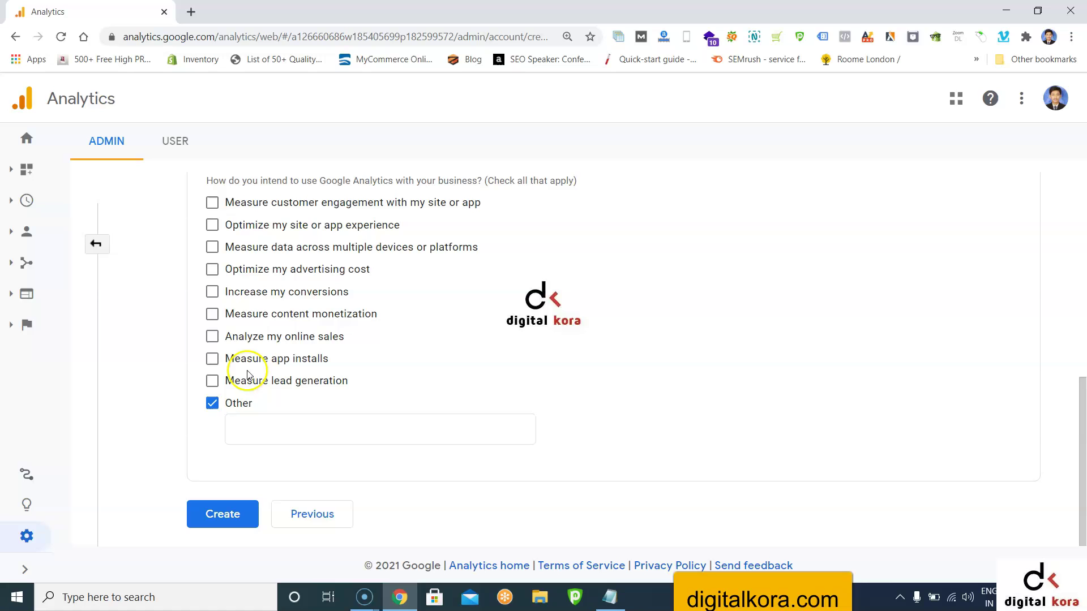
left_click(259, 208)
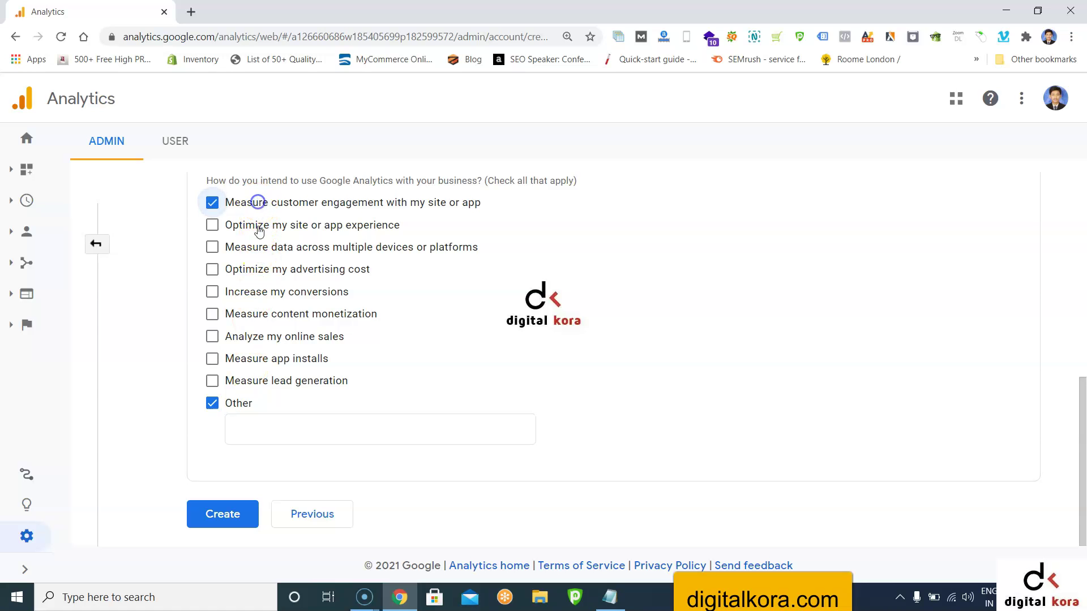
left_click(237, 404)
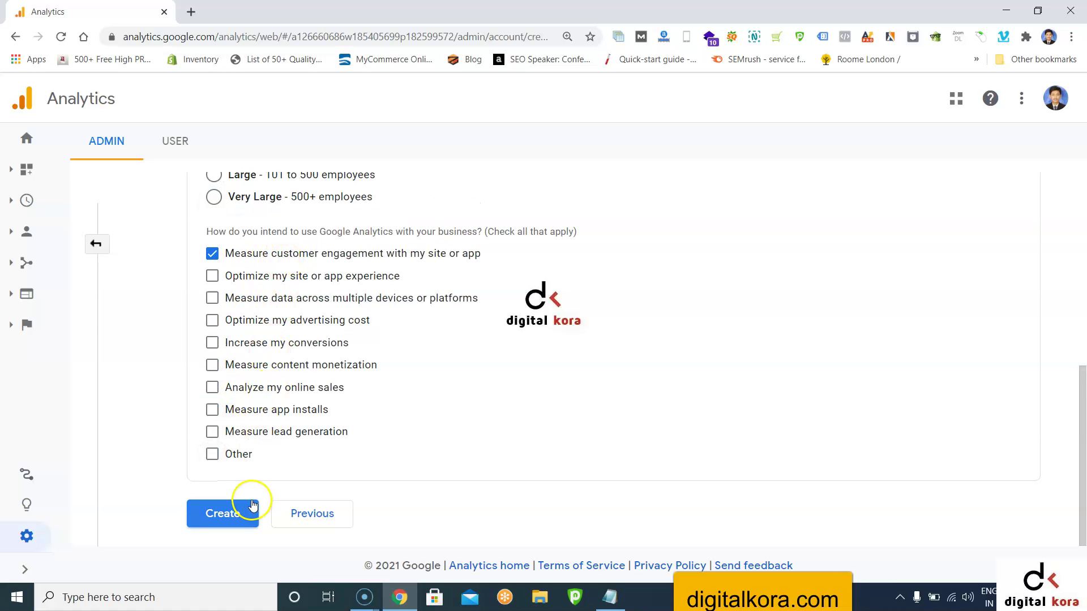
left_click(235, 512)
left_click(403, 164)
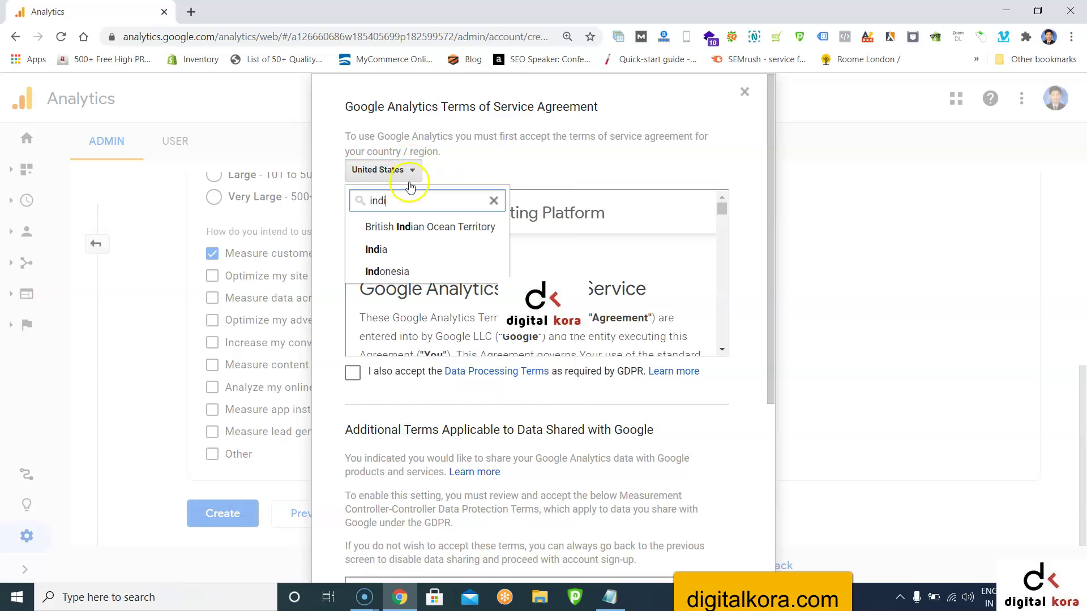
Set the terms country to India, tick both GDPR acceptances, and accept the agreement.
left_click(397, 248)
left_click(353, 376)
scroll(408, 374, "down", 6)
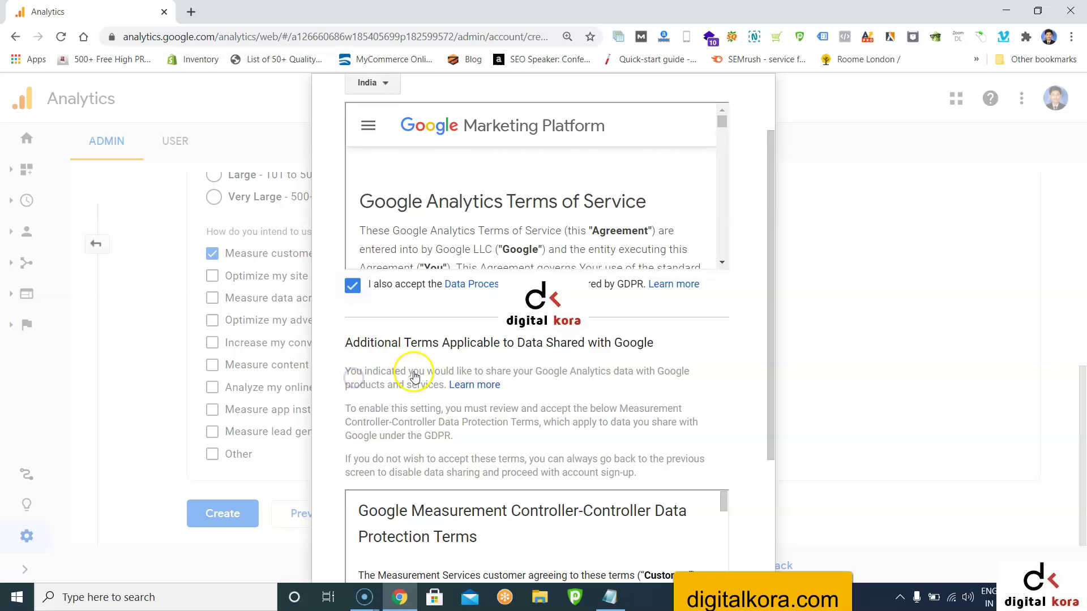
left_click(355, 548)
scroll(473, 485, "down", 10)
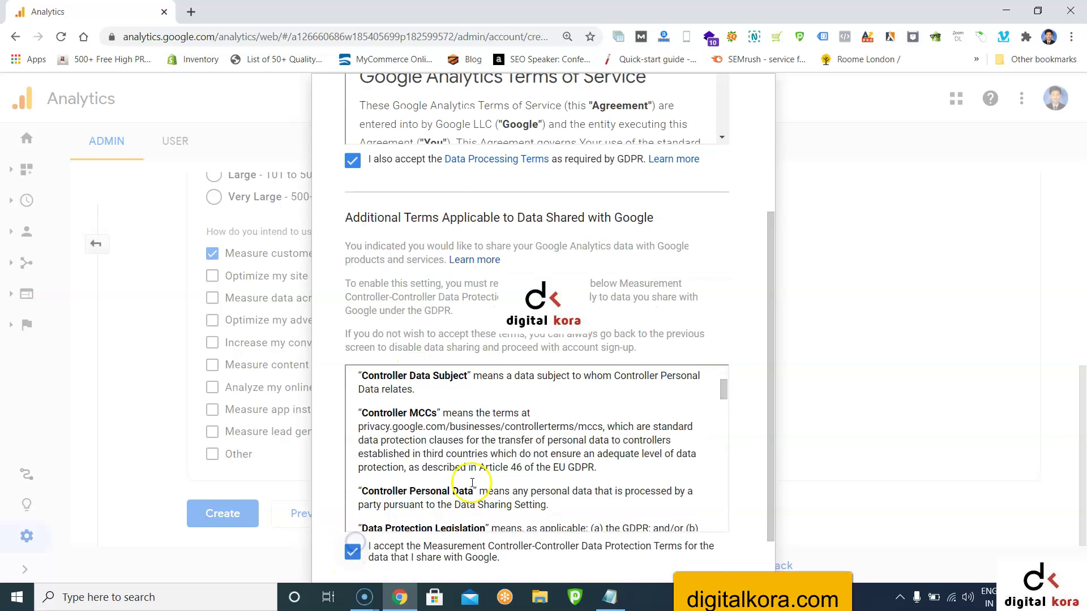
scroll(768, 486, "down", 1)
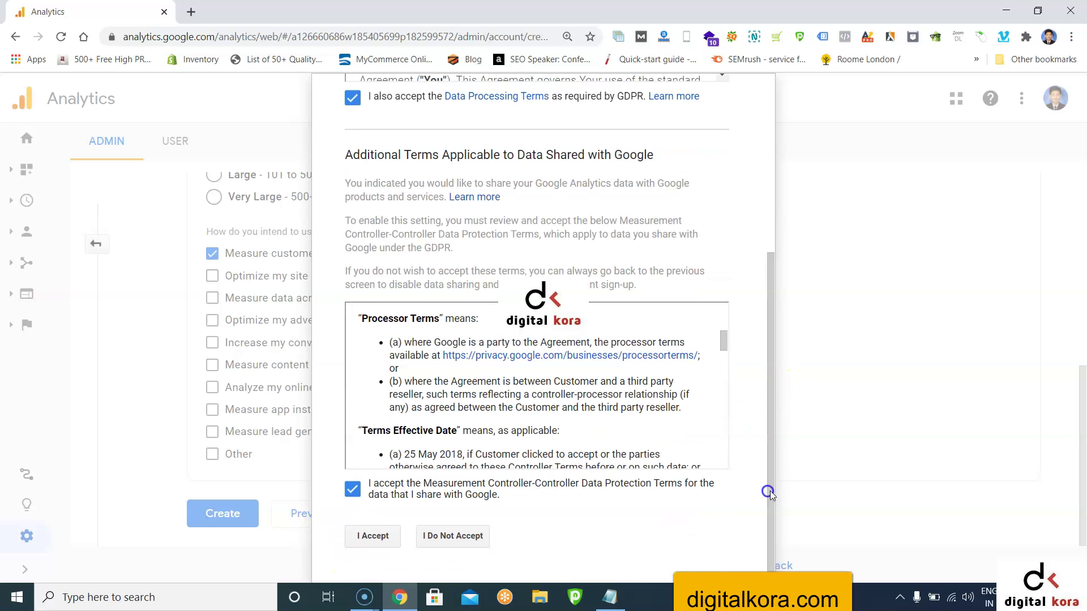
left_click(369, 532)
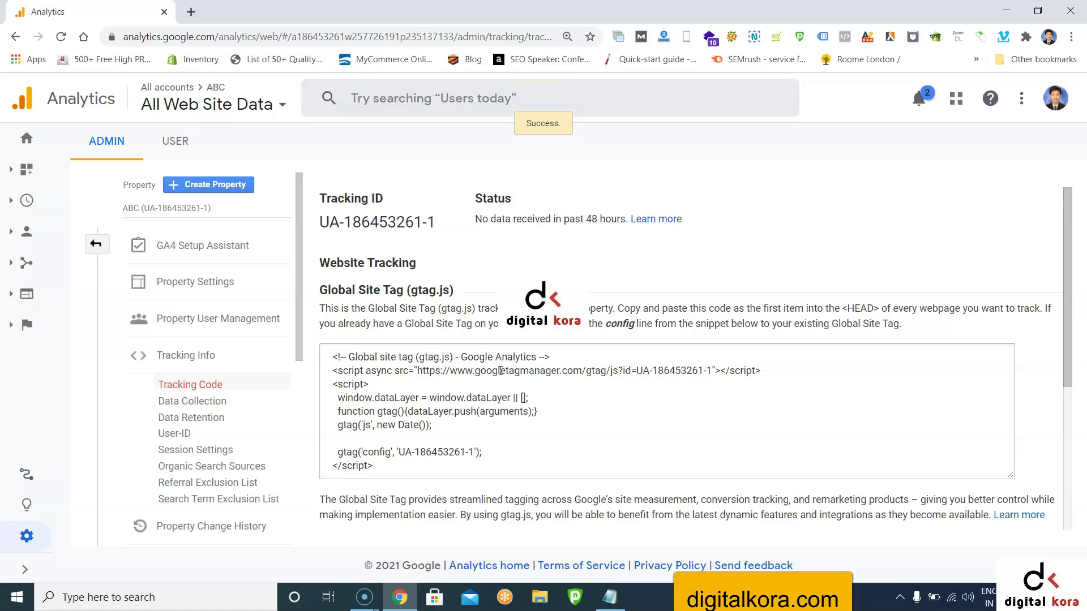
left_click(395, 225)
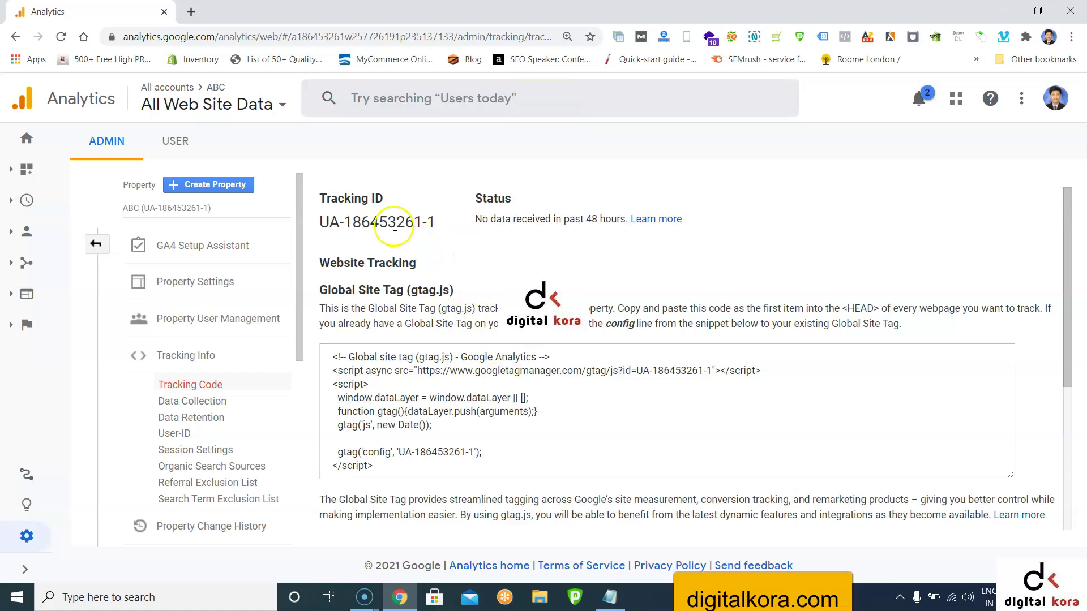
left_click_drag(322, 220, 451, 222)
left_click(96, 244)
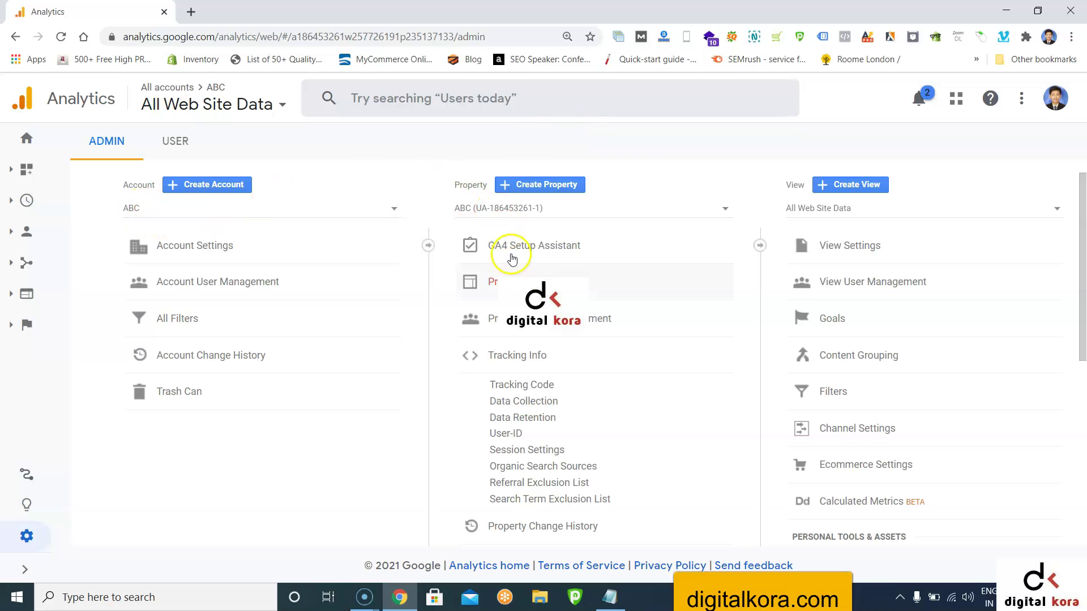
left_click(537, 360)
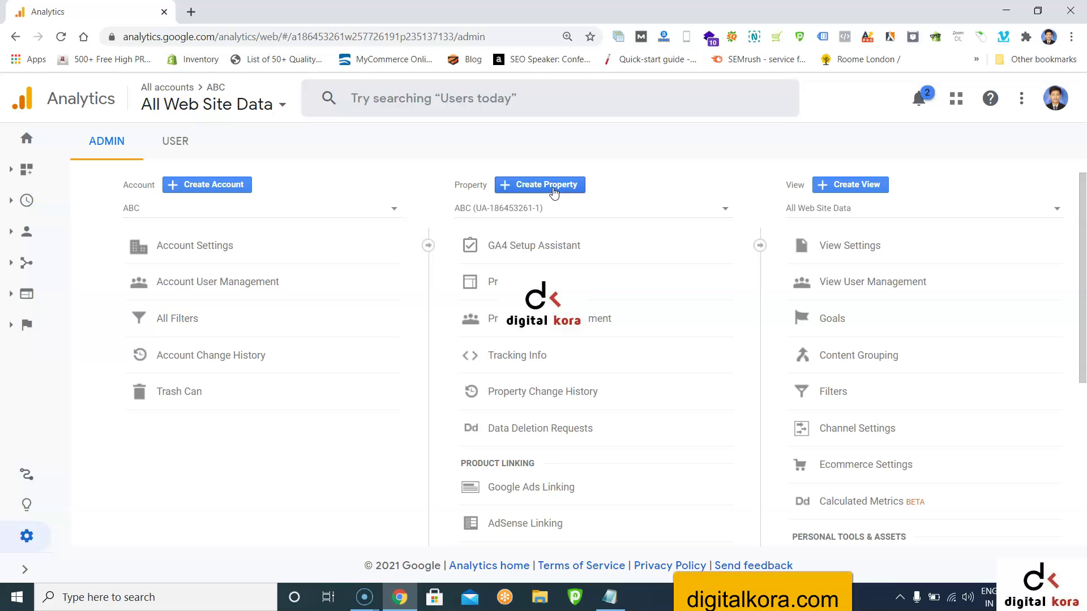
left_click(506, 213)
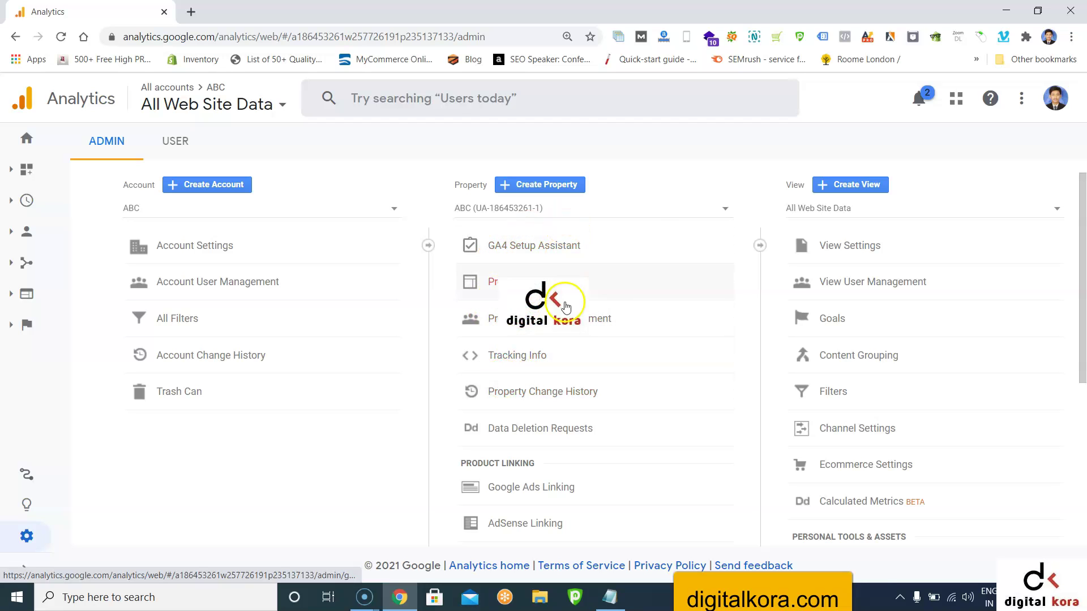
left_click(350, 601)
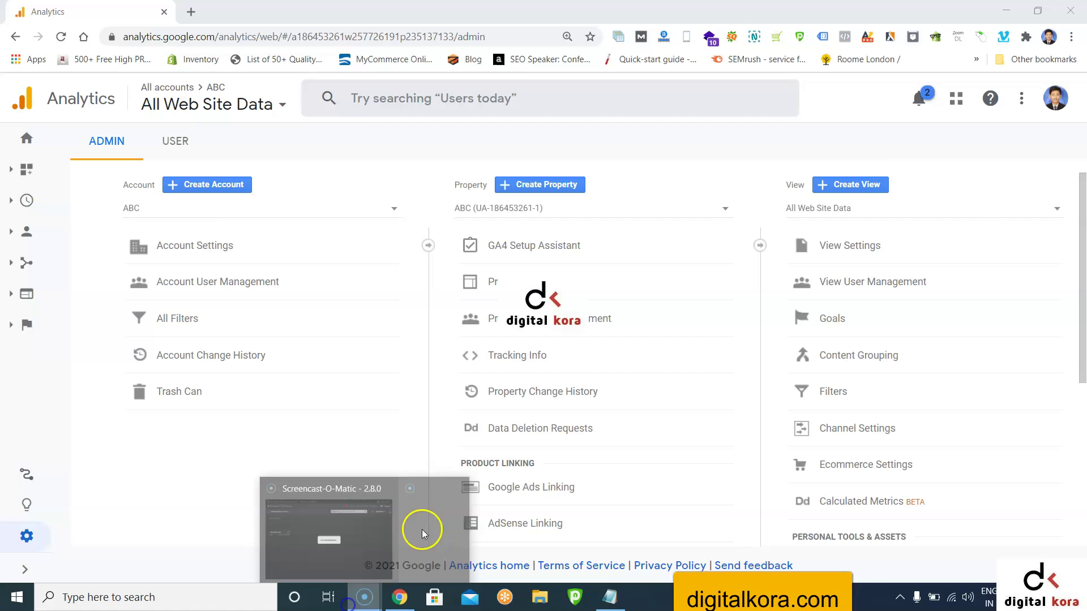